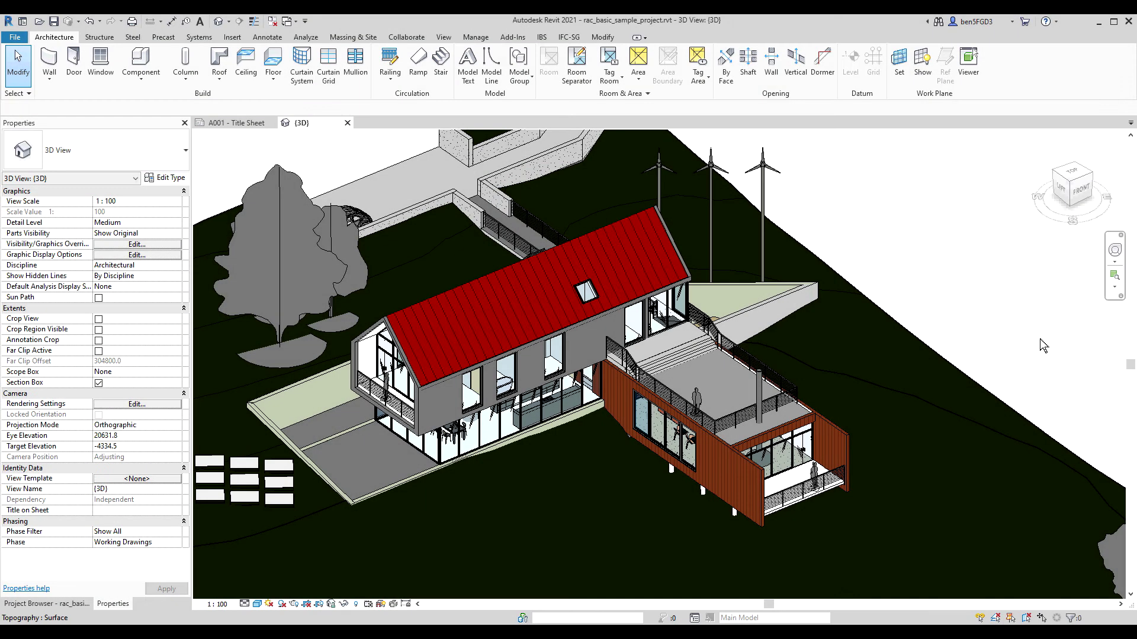
Step: Inspect the properties of the upper wall, paving floor, metal-panel roof and deck railing
{"action": "left_click", "coordinate": [450, 400]}
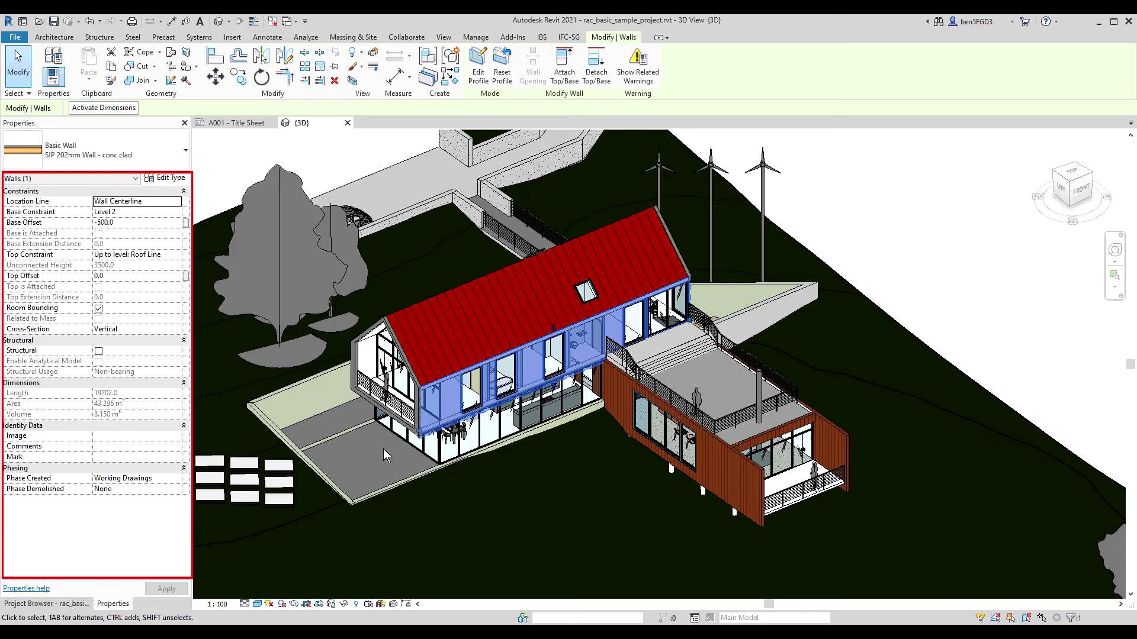
{"action": "key", "text": "Escape"}
{"action": "left_click", "coordinate": [349, 445]}
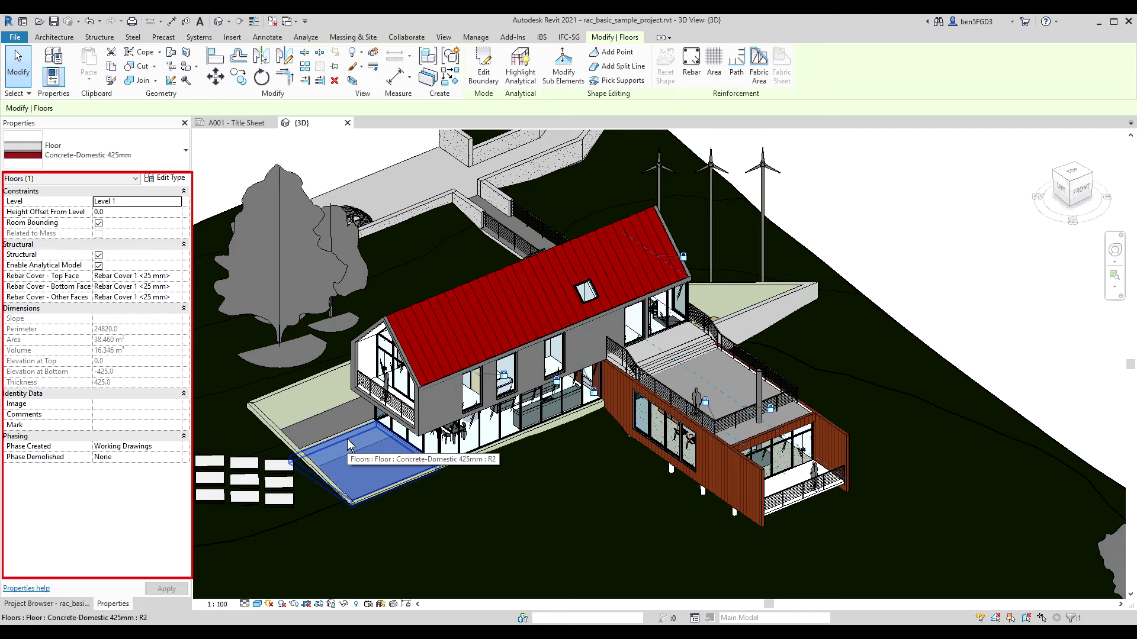
{"action": "left_click", "coordinate": [453, 342]}
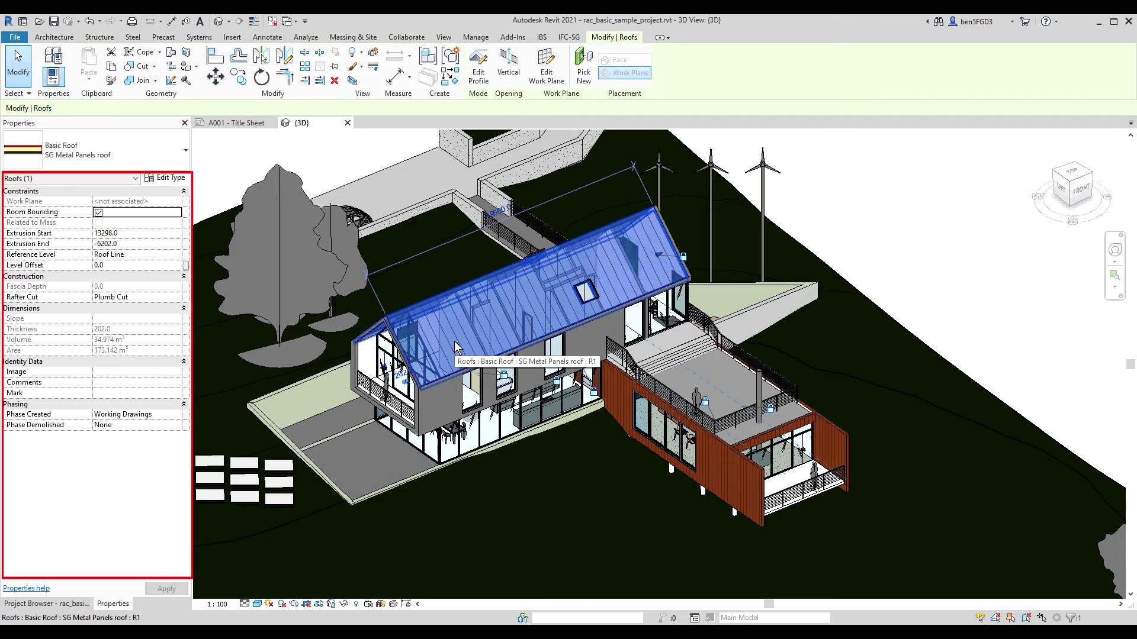
{"action": "left_click", "coordinate": [758, 408]}
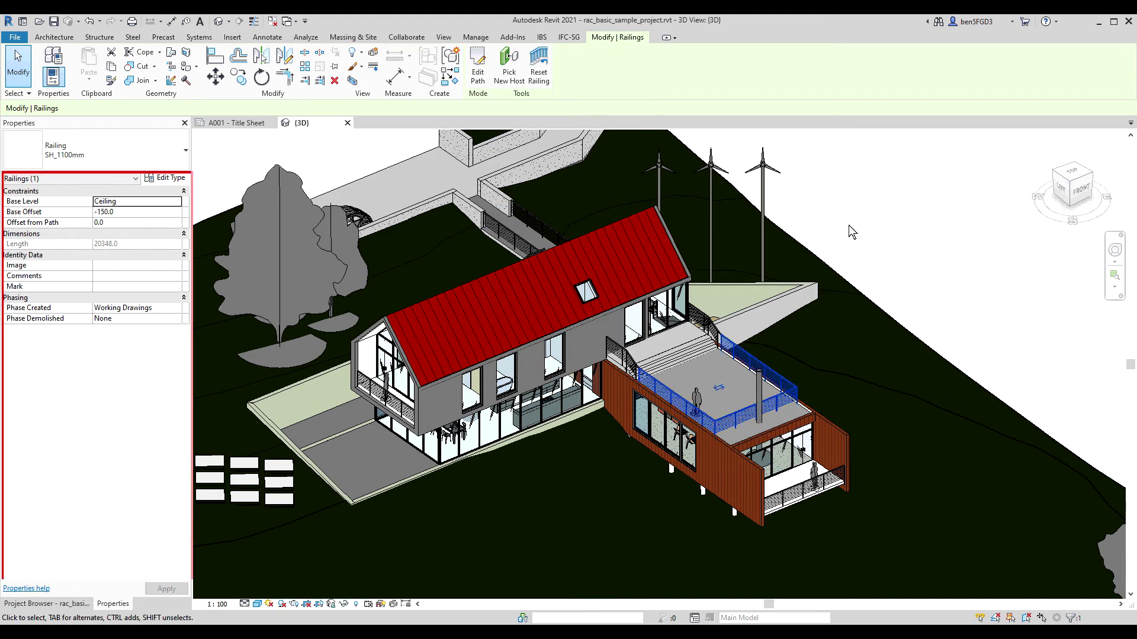
{"action": "left_click", "coordinate": [533, 285]}
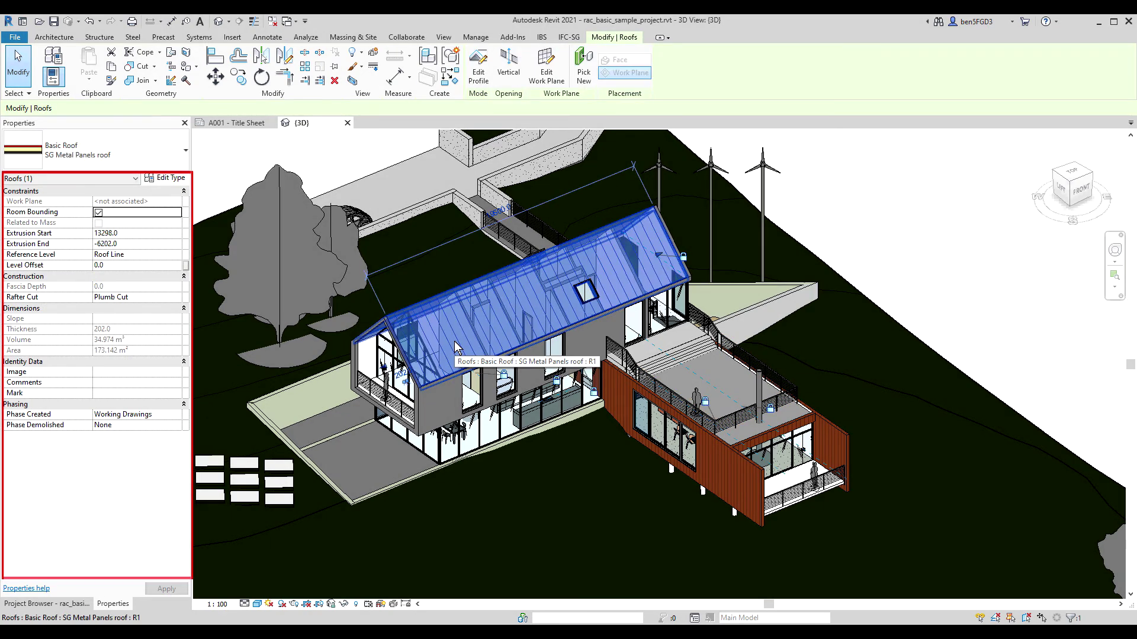
{"action": "left_click", "coordinate": [349, 444]}
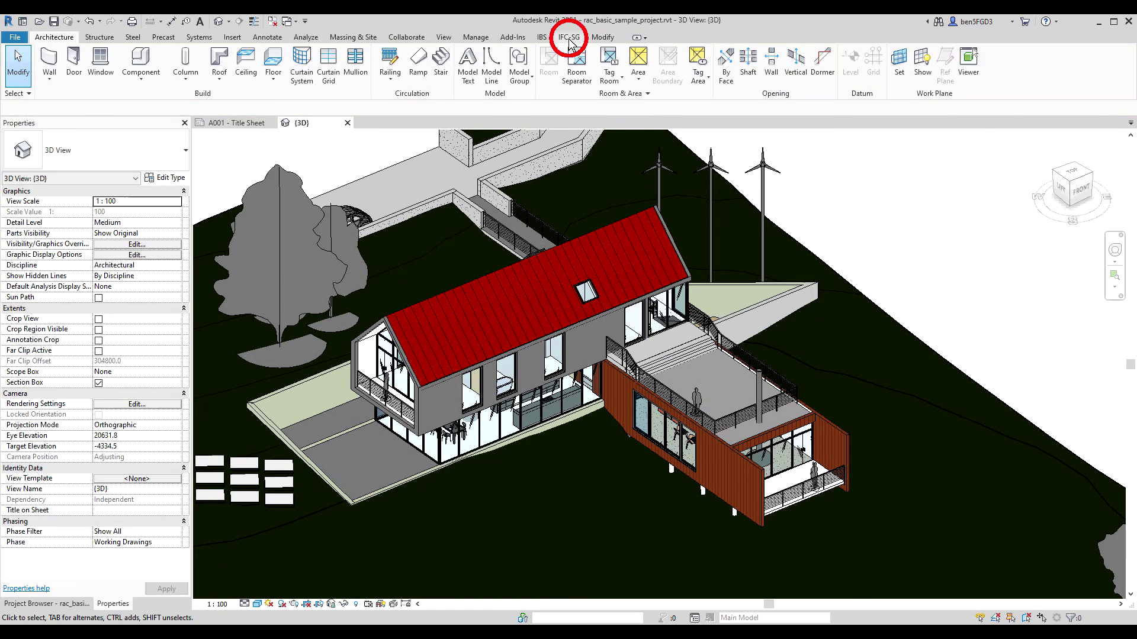
Step: Scan the project and add the default IFC-SG parameters as project parameters
{"action": "left_click", "coordinate": [569, 39]}
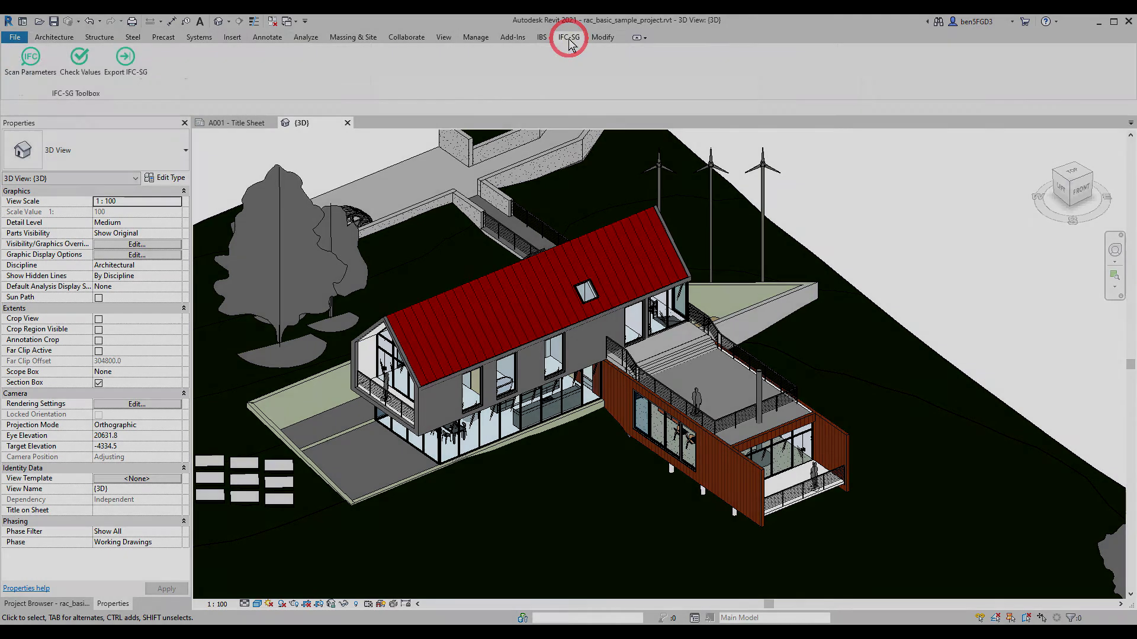
{"action": "left_click", "coordinate": [43, 69]}
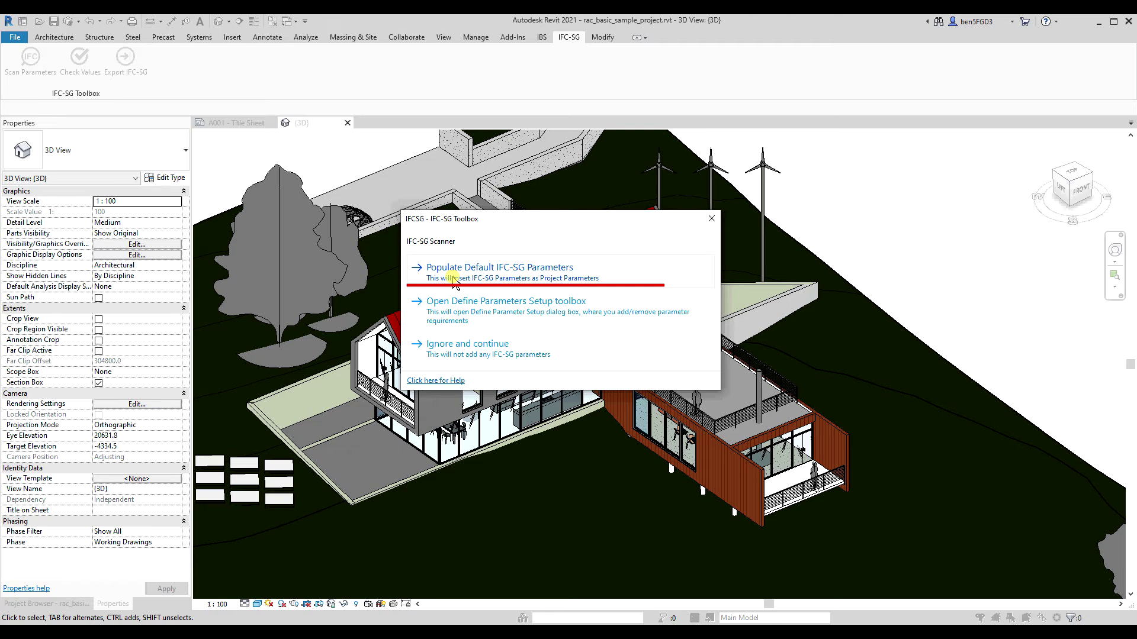
{"action": "left_click", "coordinate": [453, 279]}
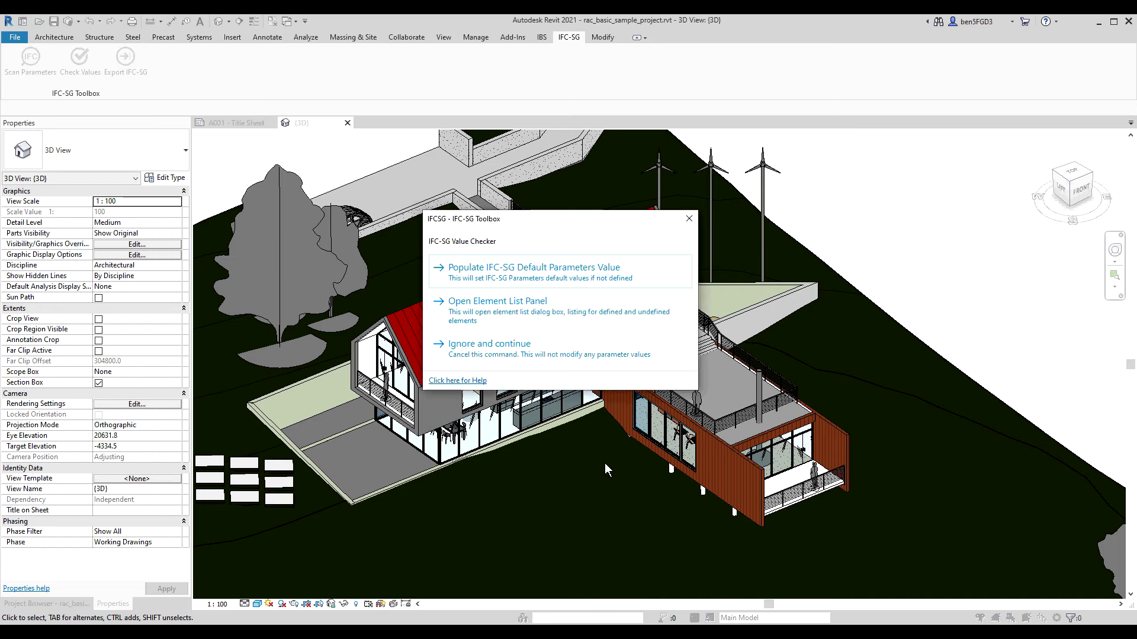
{"action": "left_click", "coordinate": [515, 349]}
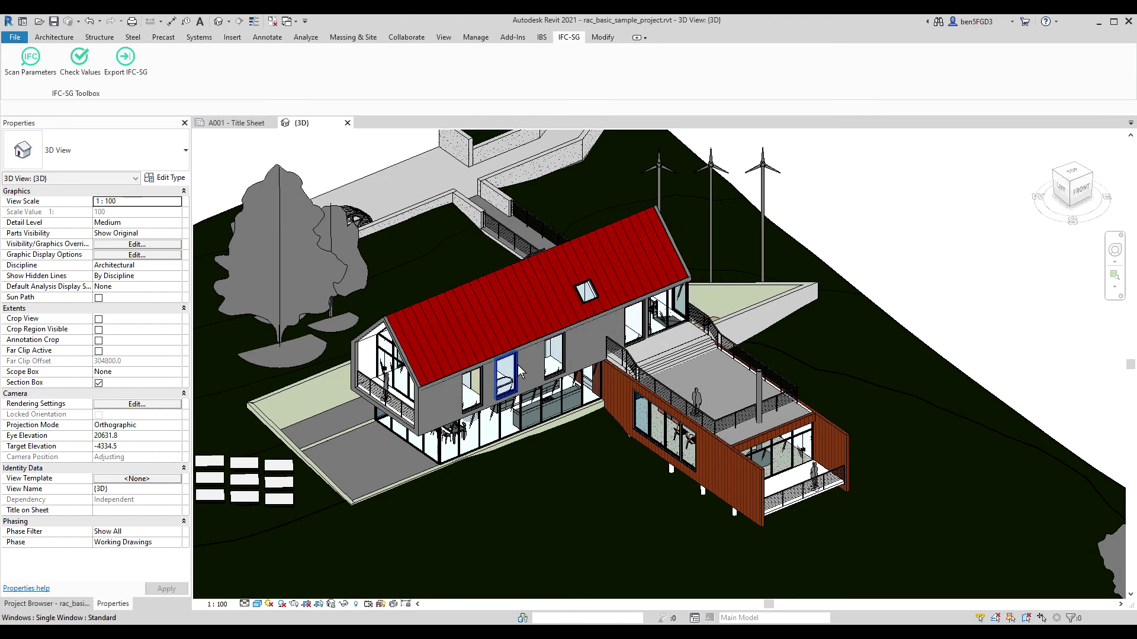
{"action": "left_click", "coordinate": [430, 409]}
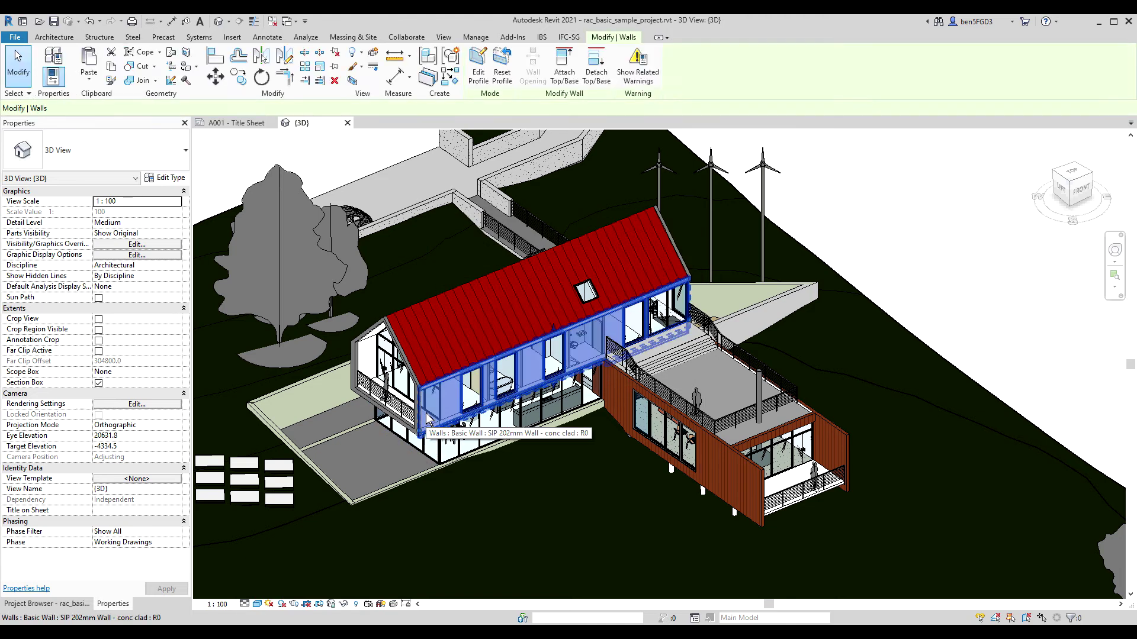
{"action": "left_click_drag", "start_coordinate": [188, 352], "coordinate": [182, 476]}
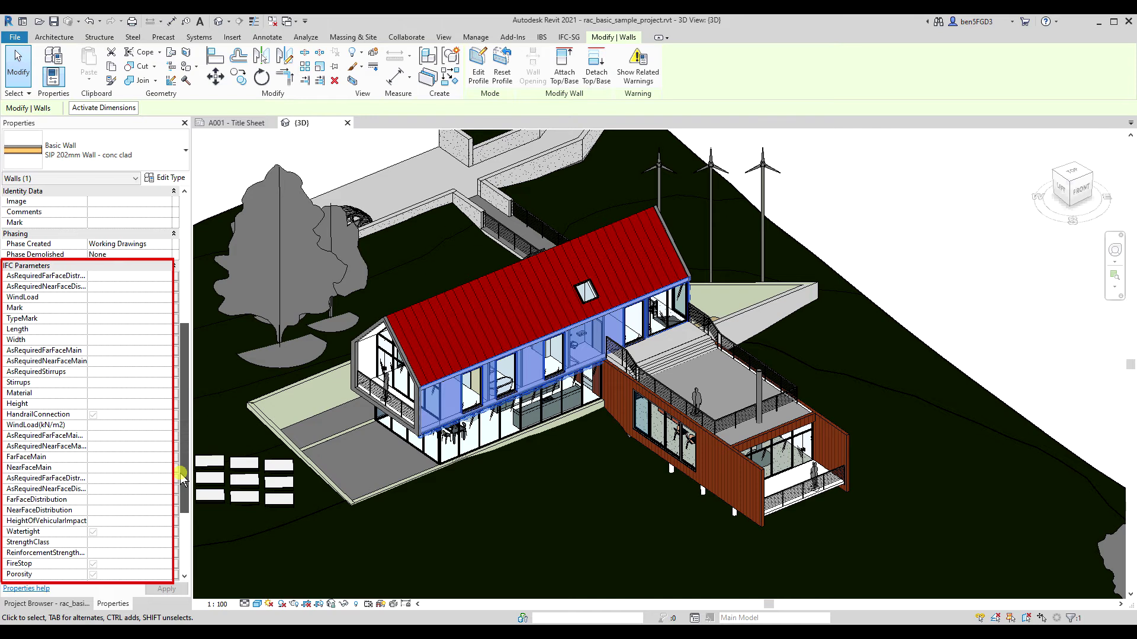
{"action": "left_click", "coordinate": [455, 339]}
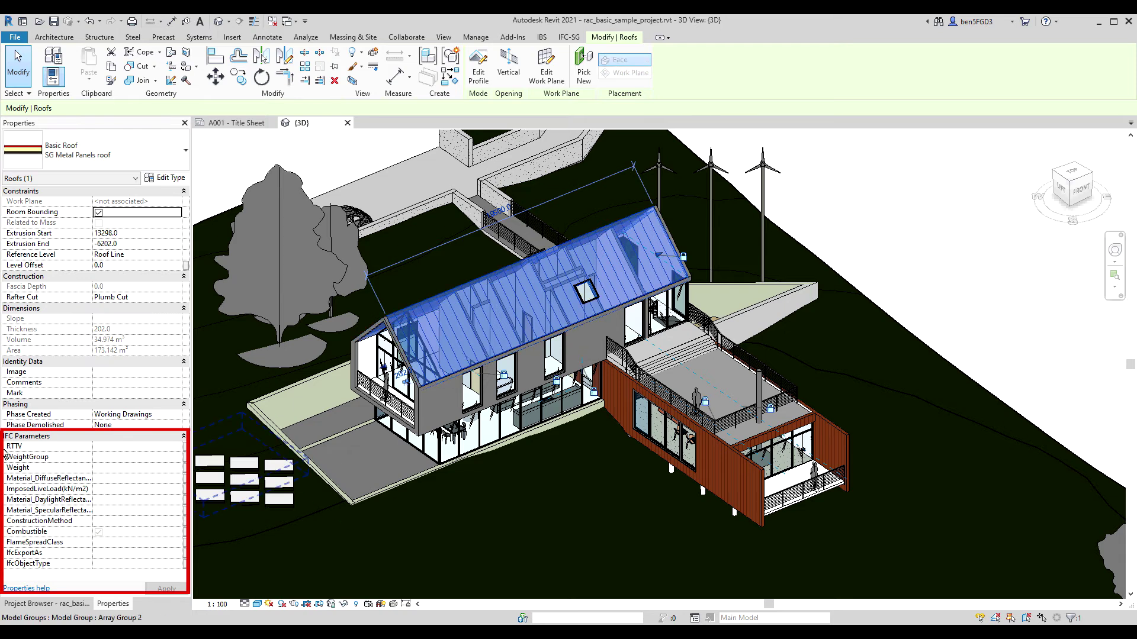
{"action": "left_click", "coordinate": [661, 391]}
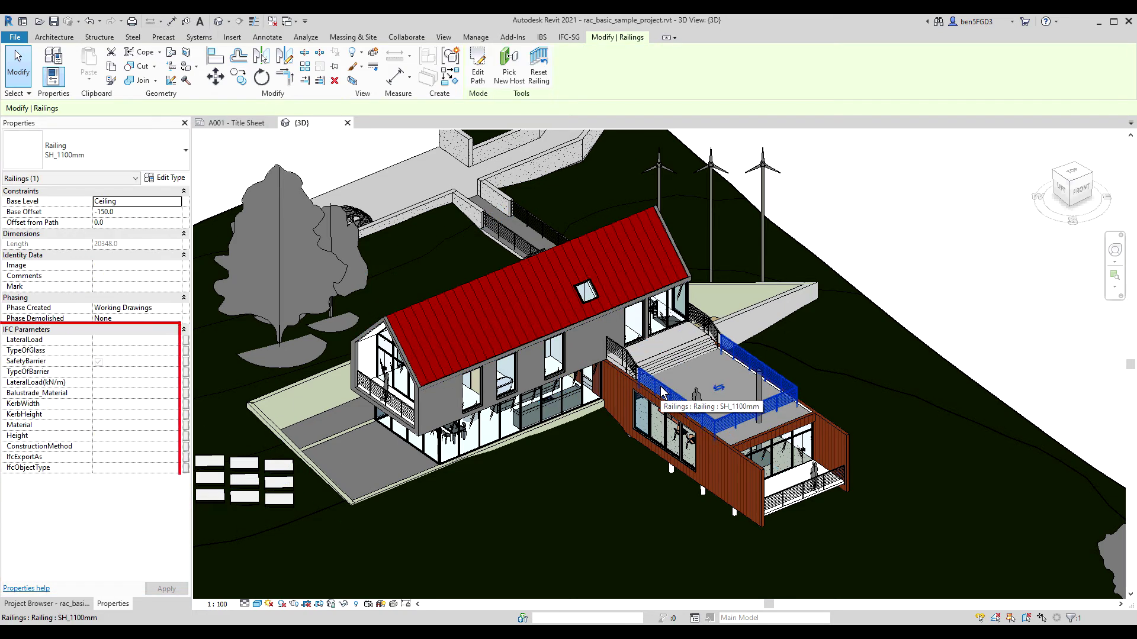
{"action": "left_click", "coordinate": [328, 453]}
{"action": "scroll", "coordinate": [116, 466], "scroll_direction": "down", "scroll_amount": 10}
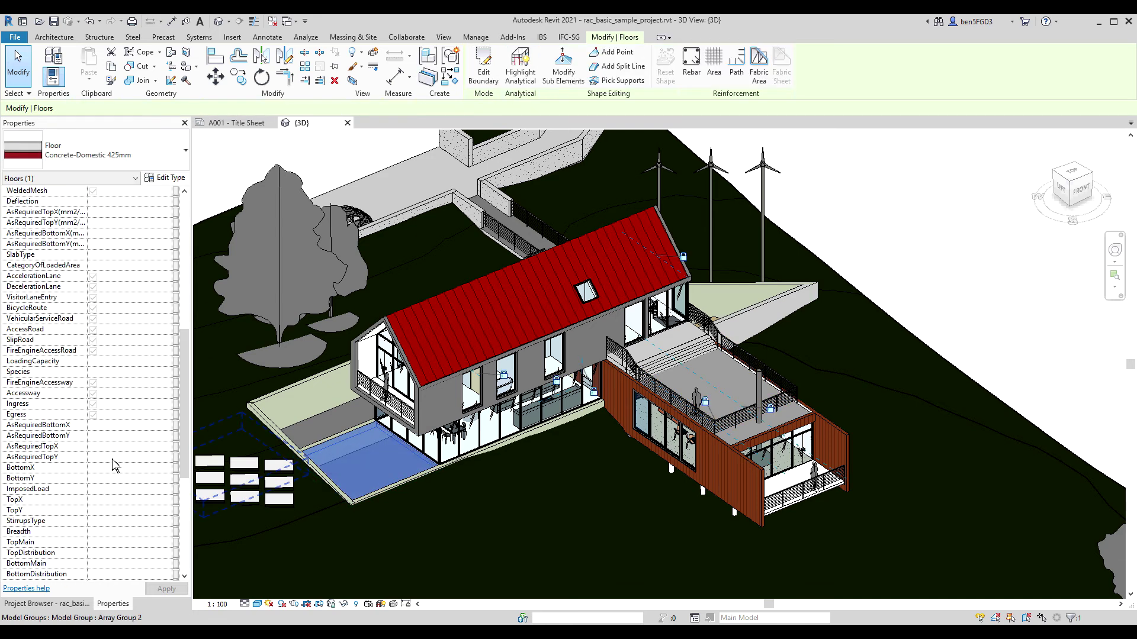
{"action": "scroll", "coordinate": [116, 466], "scroll_direction": "up", "scroll_amount": 1}
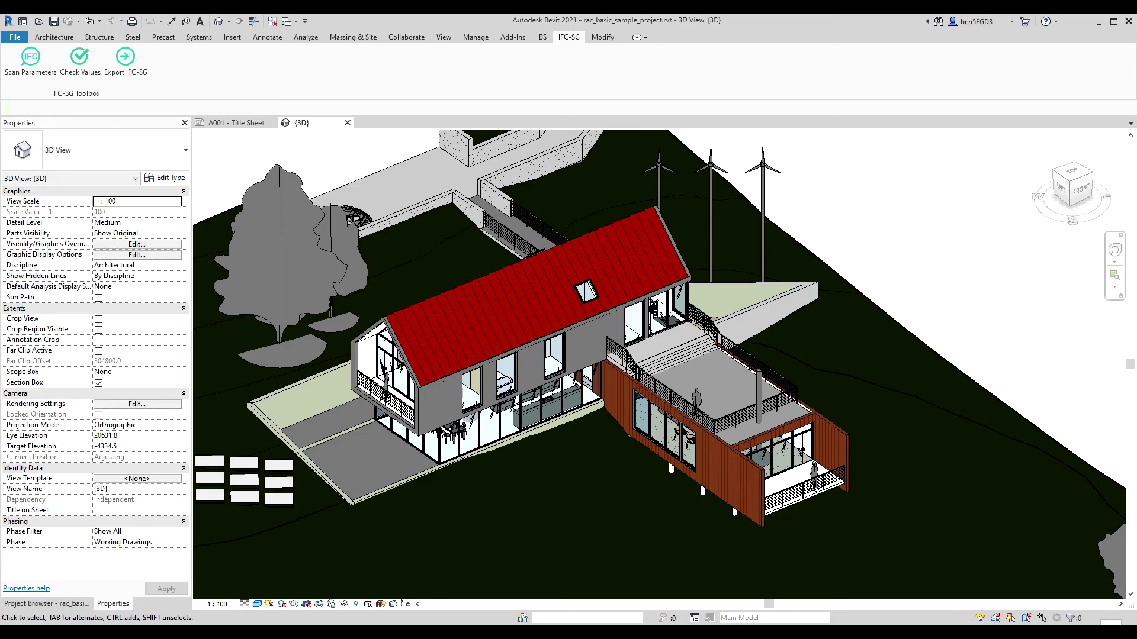
Step: Populate default values for all undefined IFC-SG parameters, then select the paving floor to check them
{"action": "left_click", "coordinate": [80, 70]}
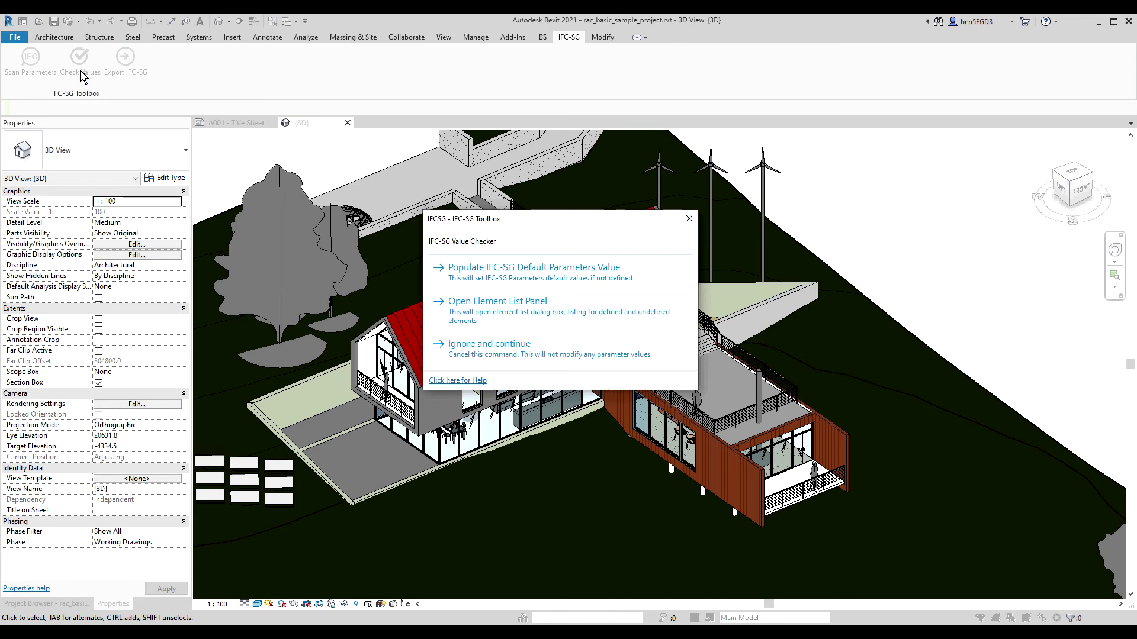
{"action": "left_click", "coordinate": [530, 278]}
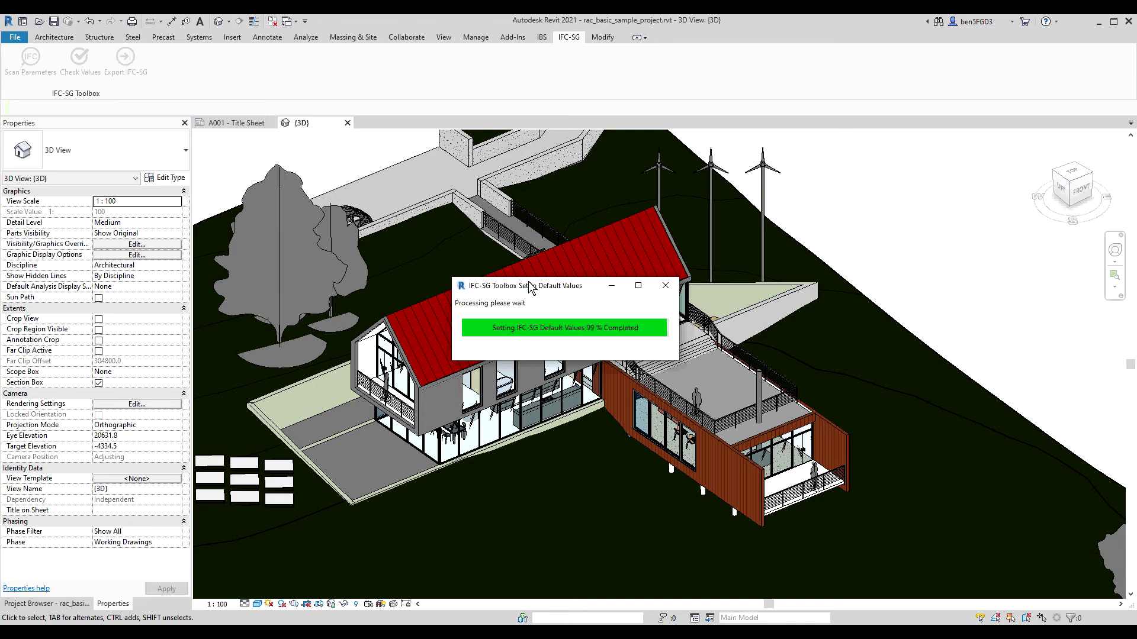
{"action": "left_click", "coordinate": [623, 344]}
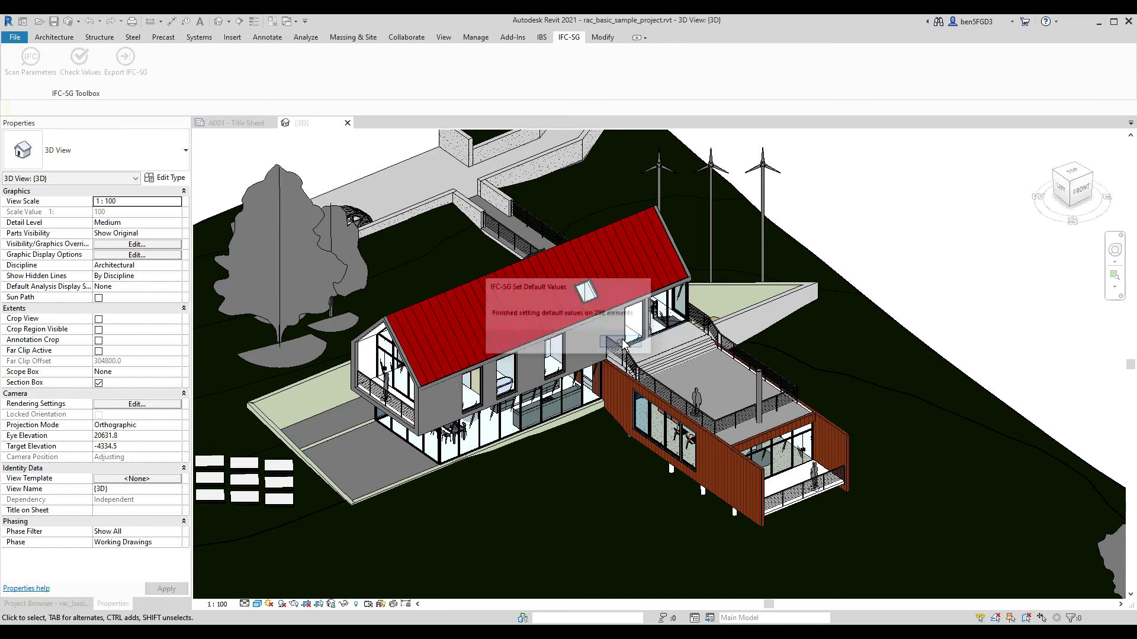
{"action": "left_click", "coordinate": [349, 441]}
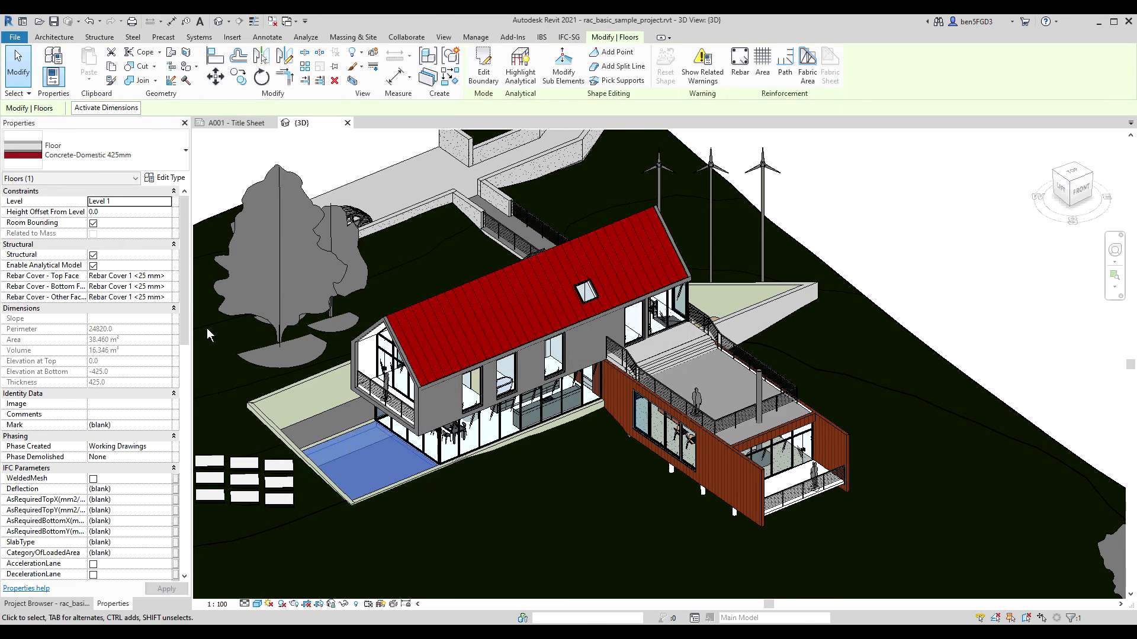
Step: Check the IFC-SG parameter values of the roof, deck railing and house wall
{"action": "left_click_drag", "start_coordinate": [186, 290], "coordinate": [192, 492]}
{"action": "left_click", "coordinate": [452, 325]}
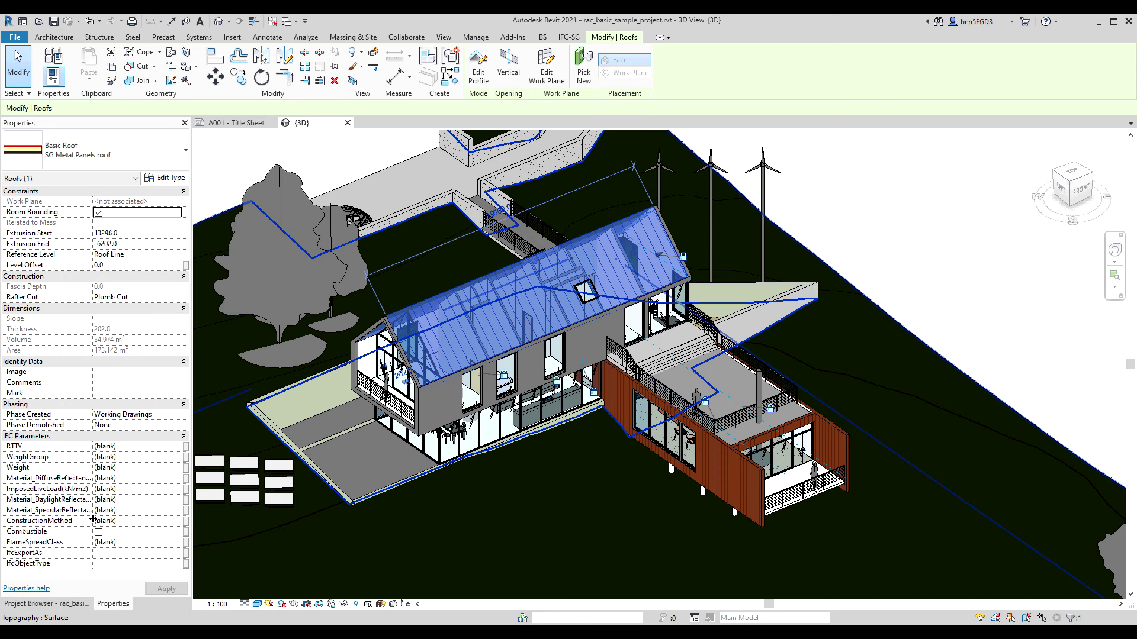
{"action": "left_click", "coordinate": [770, 372]}
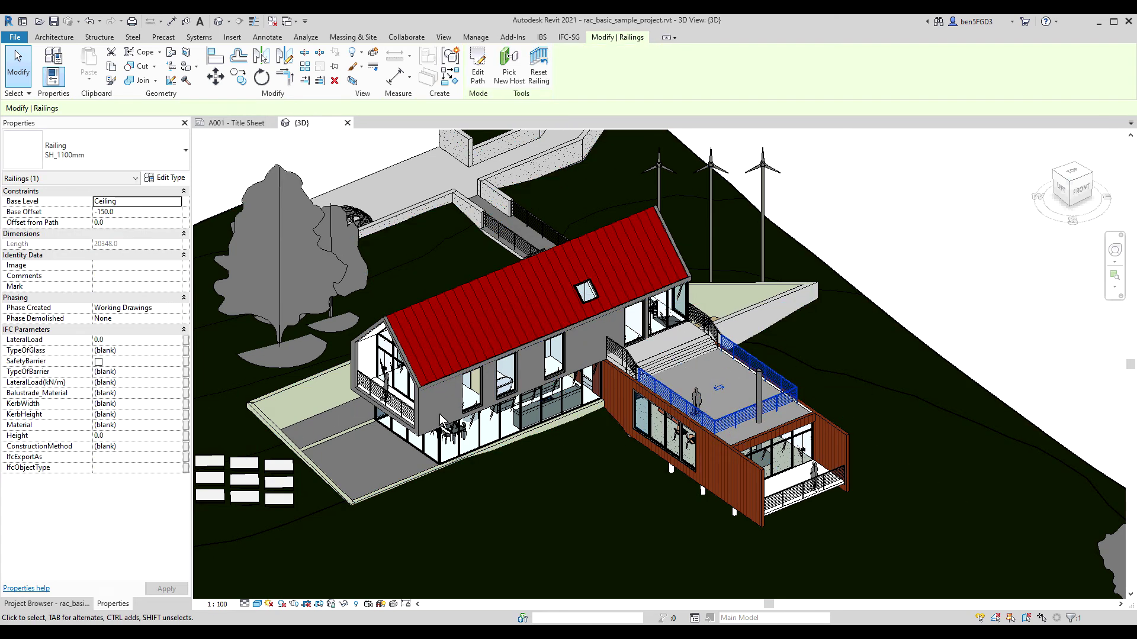
{"action": "left_click", "coordinate": [440, 428]}
{"action": "left_click_drag", "start_coordinate": [185, 355], "coordinate": [185, 543]}
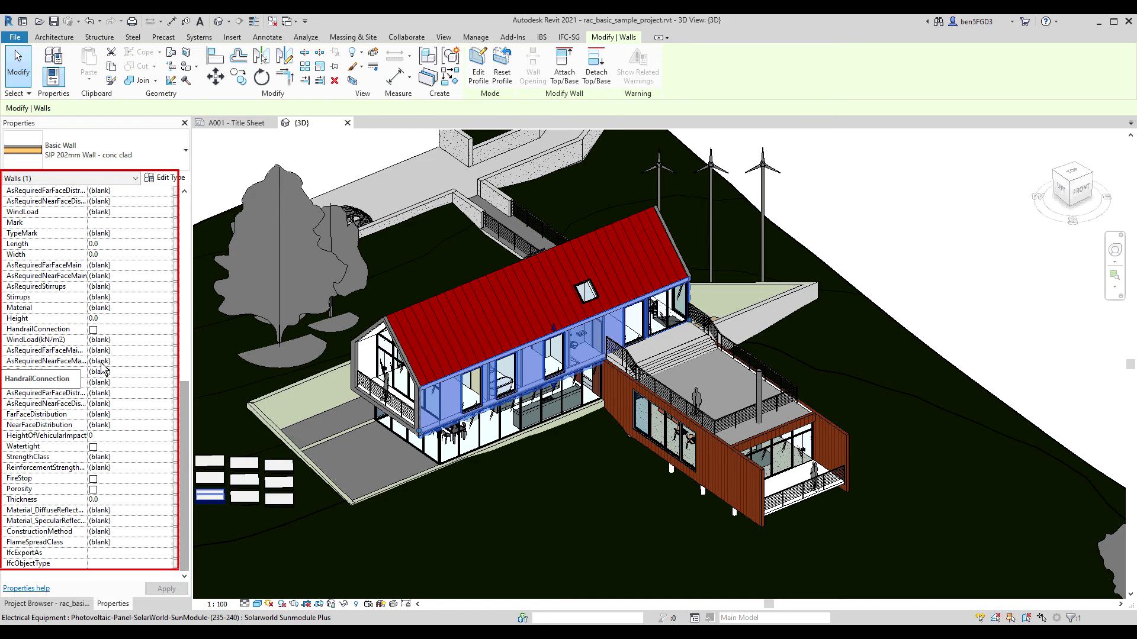
Step: Try entering 'ifc' in the SIP wall's IfcExportAs field, then cancel and deselect
{"action": "left_click", "coordinate": [130, 558]}
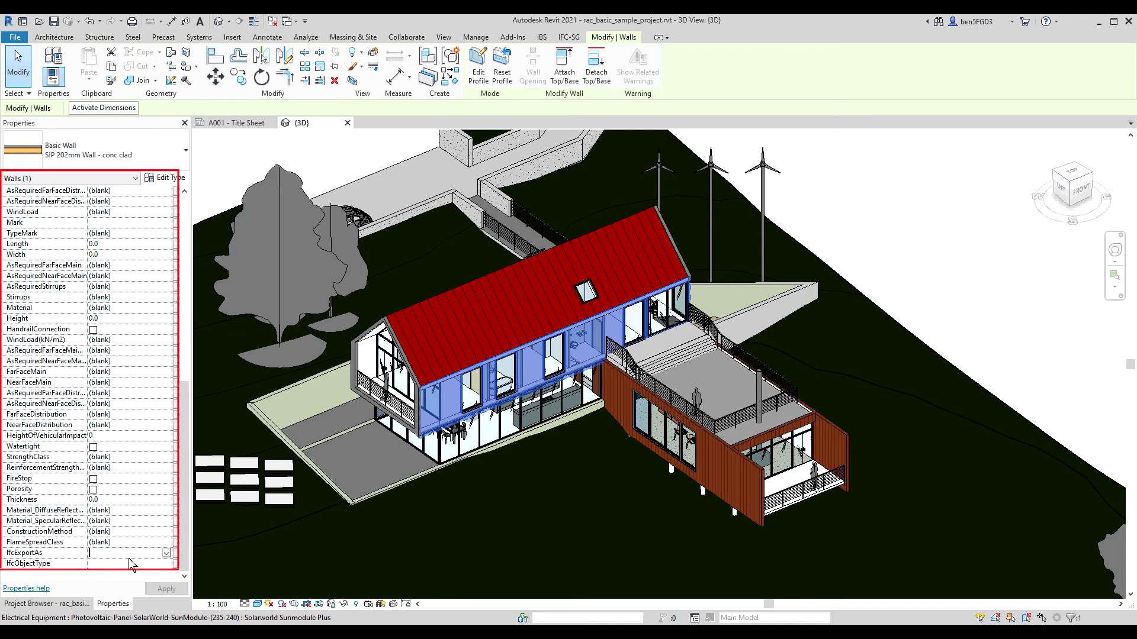
{"action": "type", "text": "ifc"}
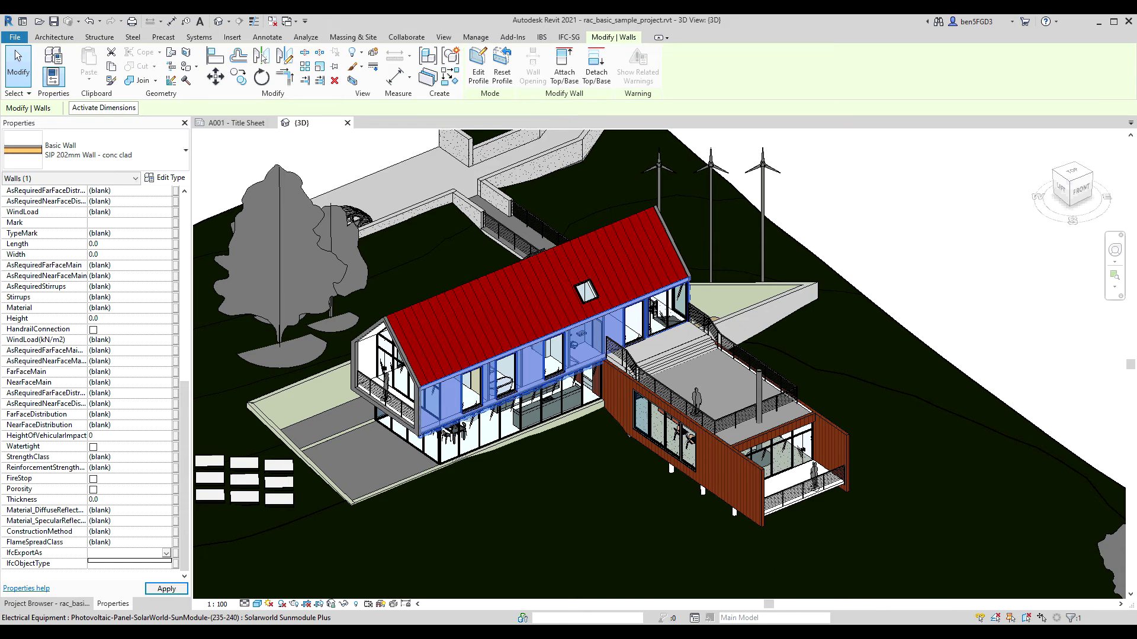
{"action": "key", "text": "Escape"}
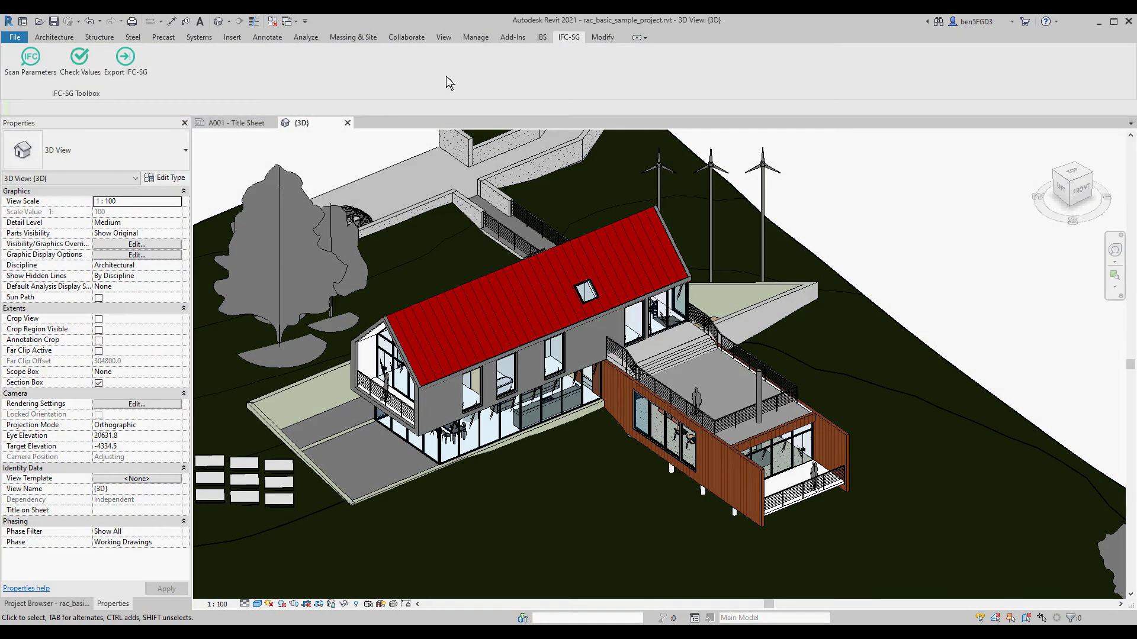
Step: Open the IFC-SG element list and select all ten Retaining - 300mm Concrete walls by type
{"action": "left_click", "coordinate": [89, 71]}
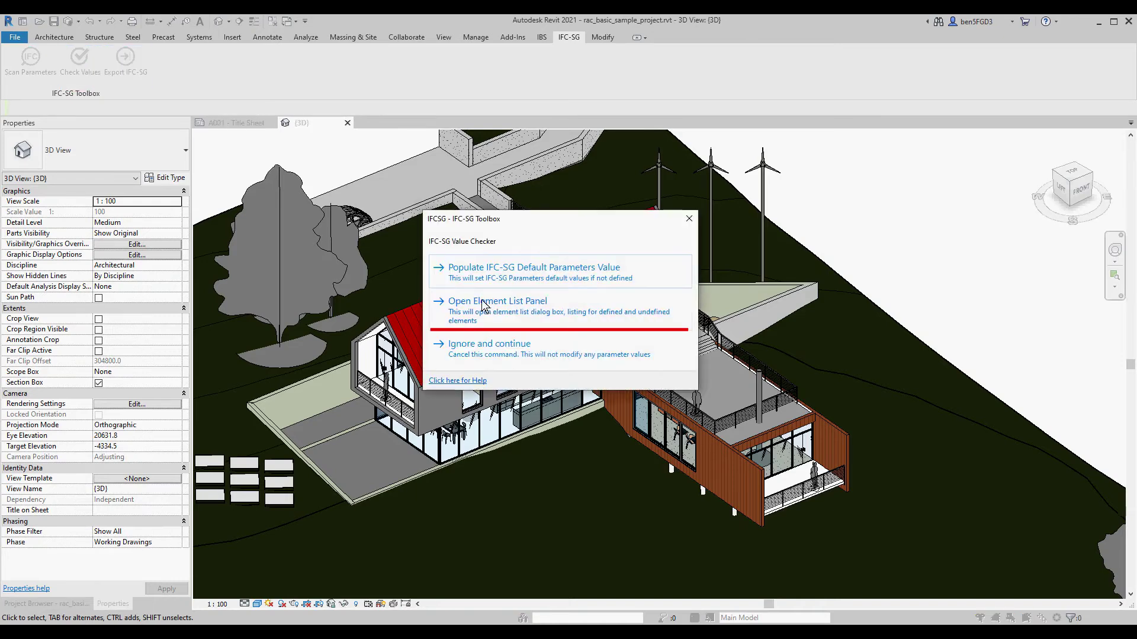
{"action": "left_click", "coordinate": [482, 302]}
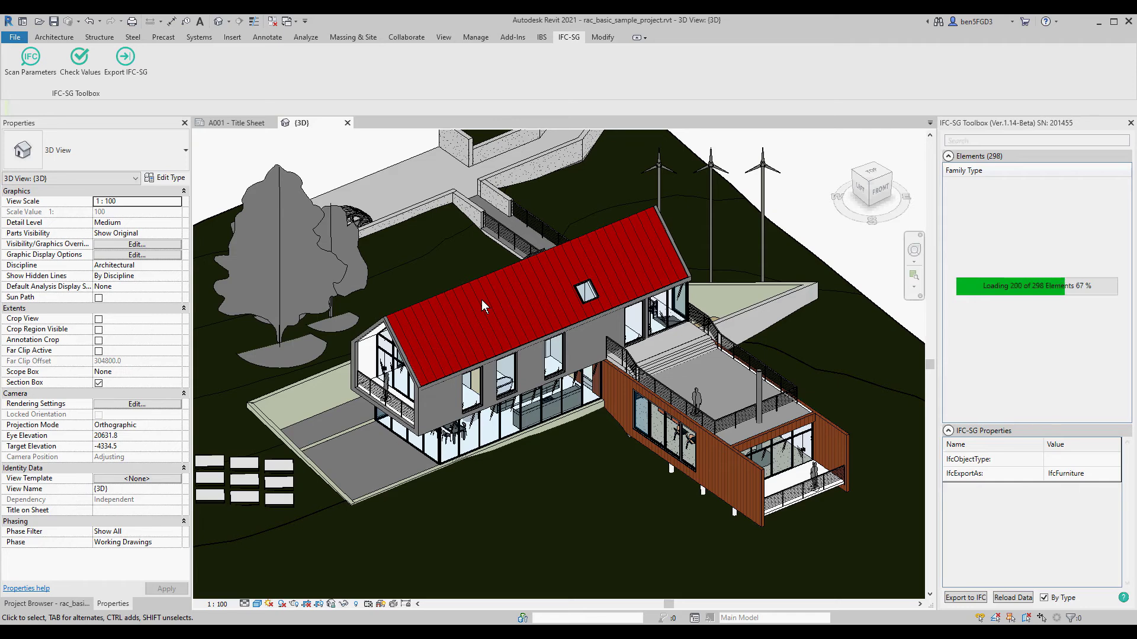
{"action": "left_click", "coordinate": [529, 161]}
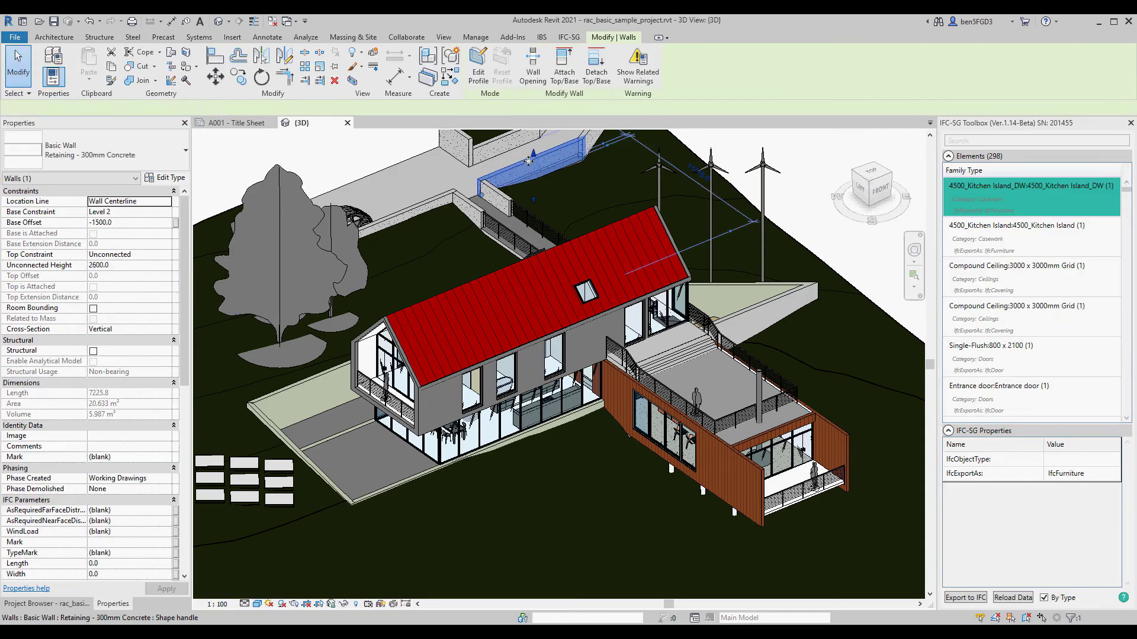
{"action": "left_click", "coordinate": [1046, 599]}
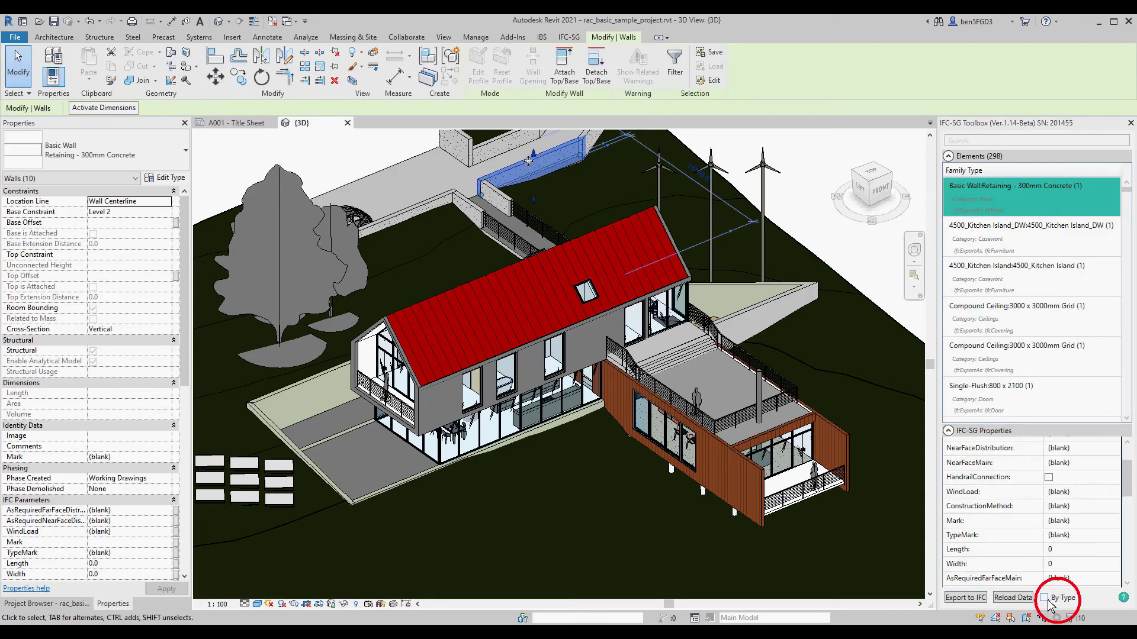
{"action": "left_click", "coordinate": [1046, 599]}
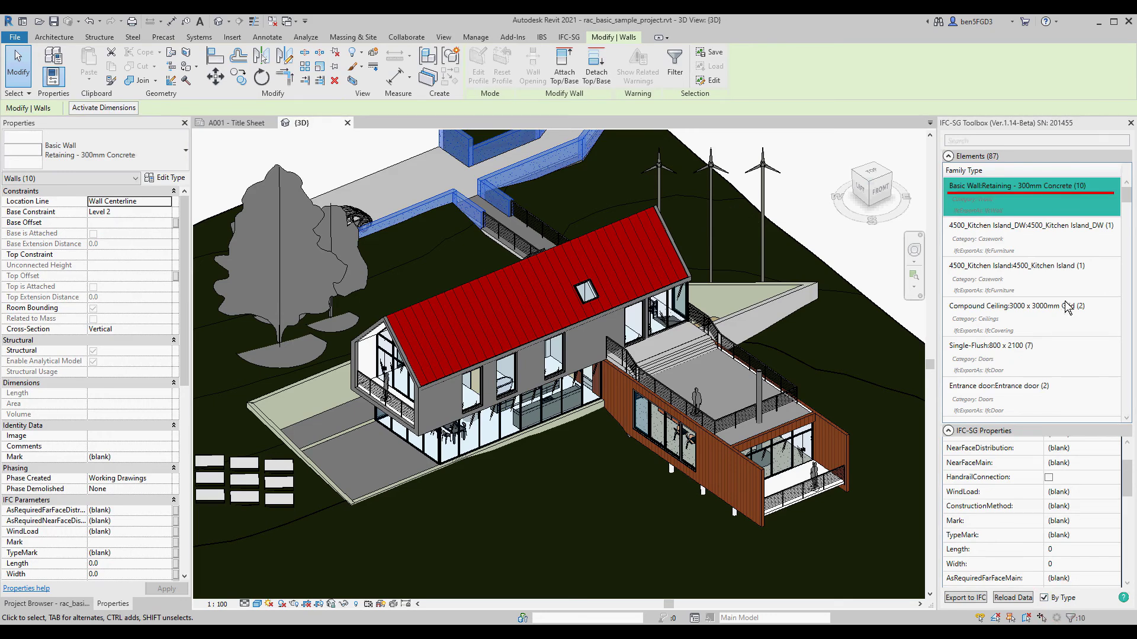
Step: Set the retaining walls' Thickness to 300
{"action": "left_click_drag", "start_coordinate": [1128, 490], "coordinate": [1128, 546]}
{"action": "left_click", "coordinate": [1089, 460]}
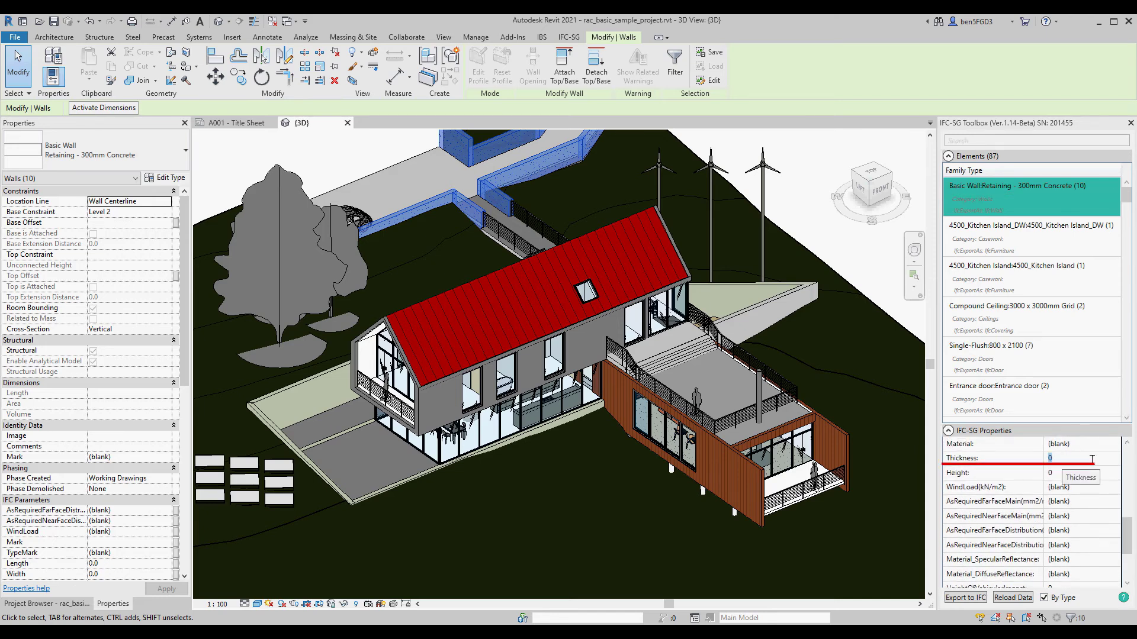
{"action": "type", "text": "300"}
{"action": "left_click", "coordinate": [1061, 474]}
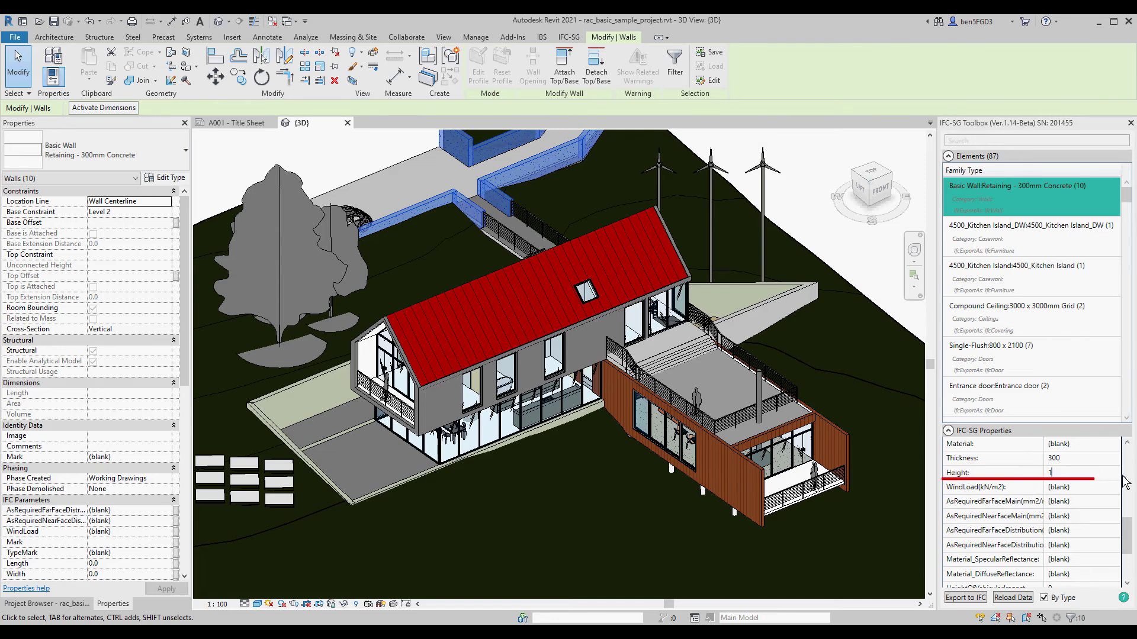
Step: Mark the retaining walls Watertight and set their IfcExportAs to IfcWallType.PARAPET
{"action": "scroll", "coordinate": [1125, 533], "scroll_direction": "down", "scroll_amount": 3}
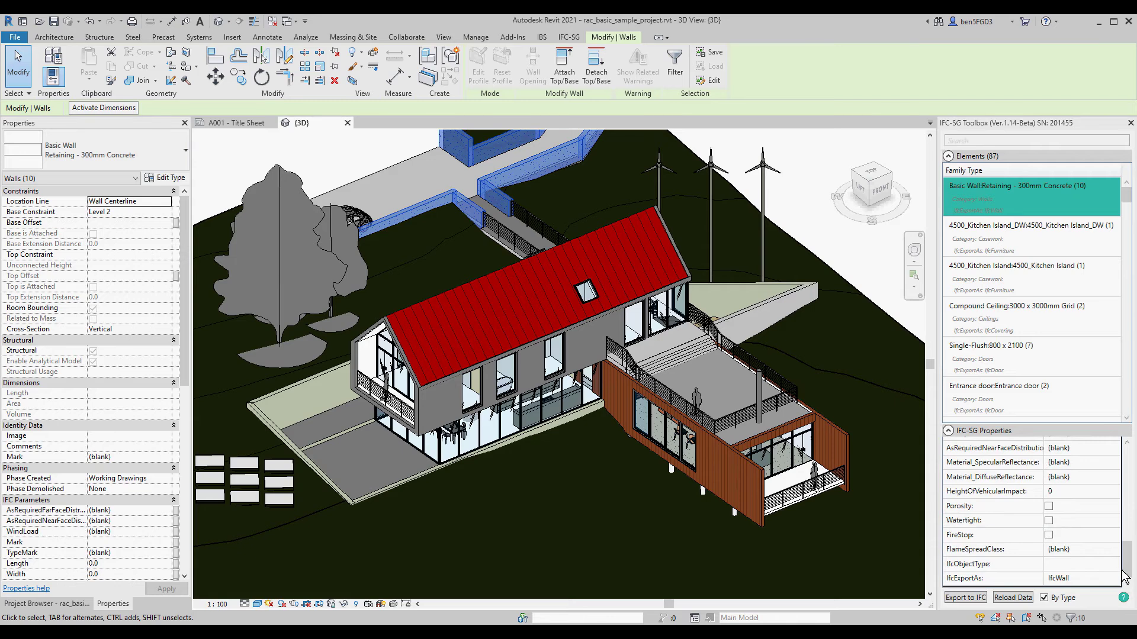
{"action": "left_click", "coordinate": [1049, 534]}
{"action": "left_click", "coordinate": [1048, 521]}
{"action": "left_click", "coordinate": [1049, 535]}
{"action": "left_click", "coordinate": [1046, 578]}
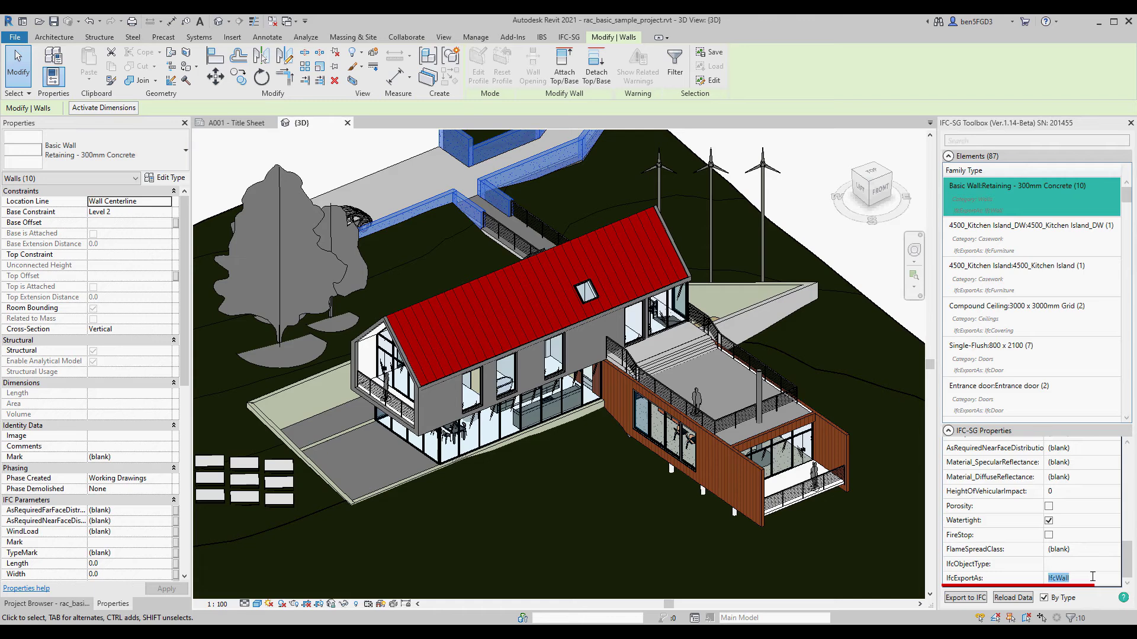
{"action": "type", "text": "wall"}
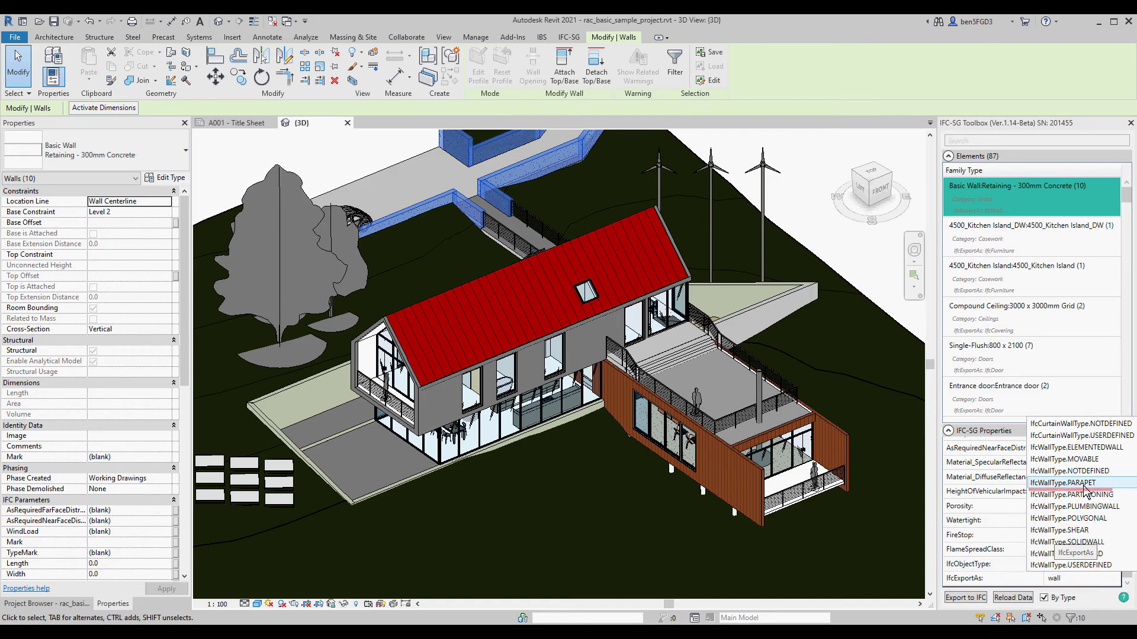
{"action": "left_click", "coordinate": [1084, 486]}
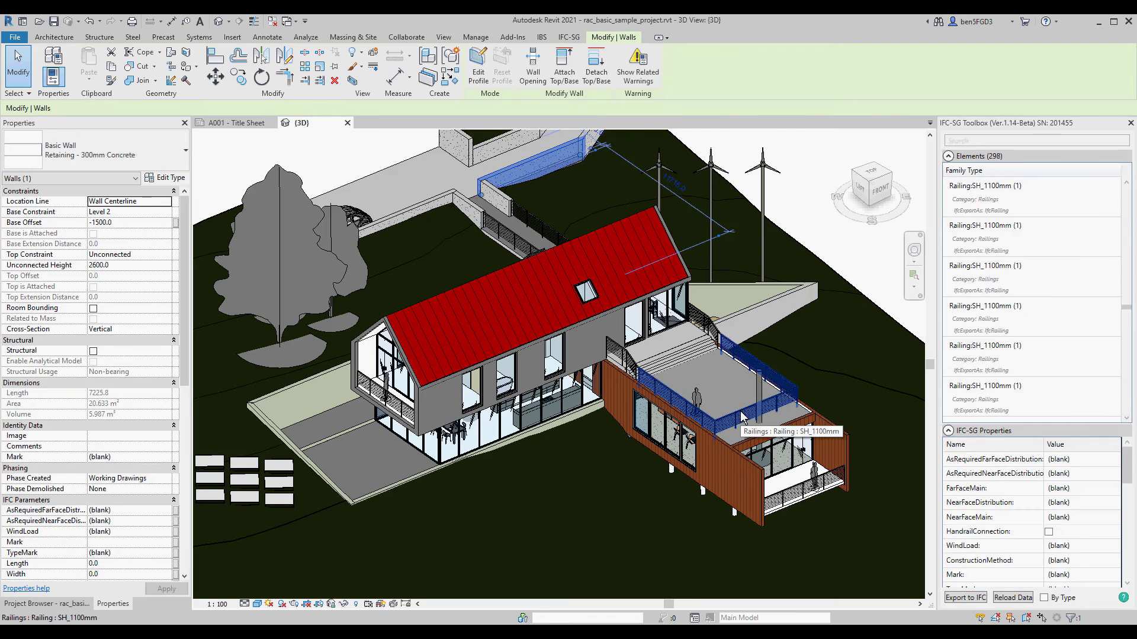
Step: Select all ten SH_1100mm railings by type, tick SafetyBarrier and set IfcExportAs to IfcRailingType.HANDRAIL
{"action": "left_click", "coordinate": [1035, 201]}
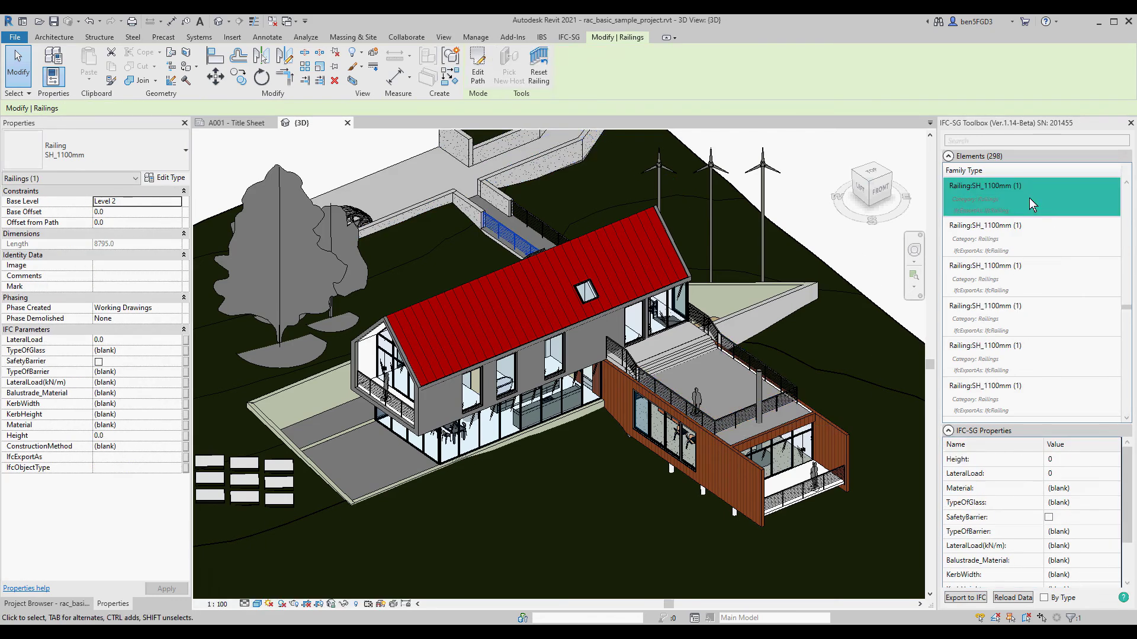
{"action": "left_click", "coordinate": [1045, 598]}
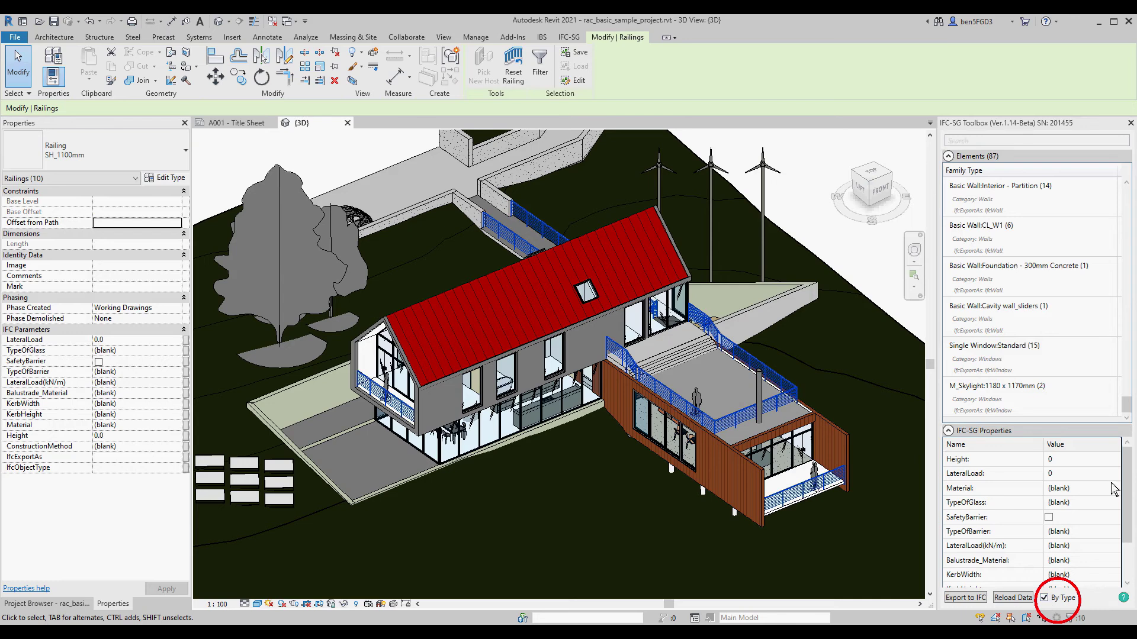
{"action": "scroll", "coordinate": [1122, 533], "scroll_direction": "down", "scroll_amount": 2}
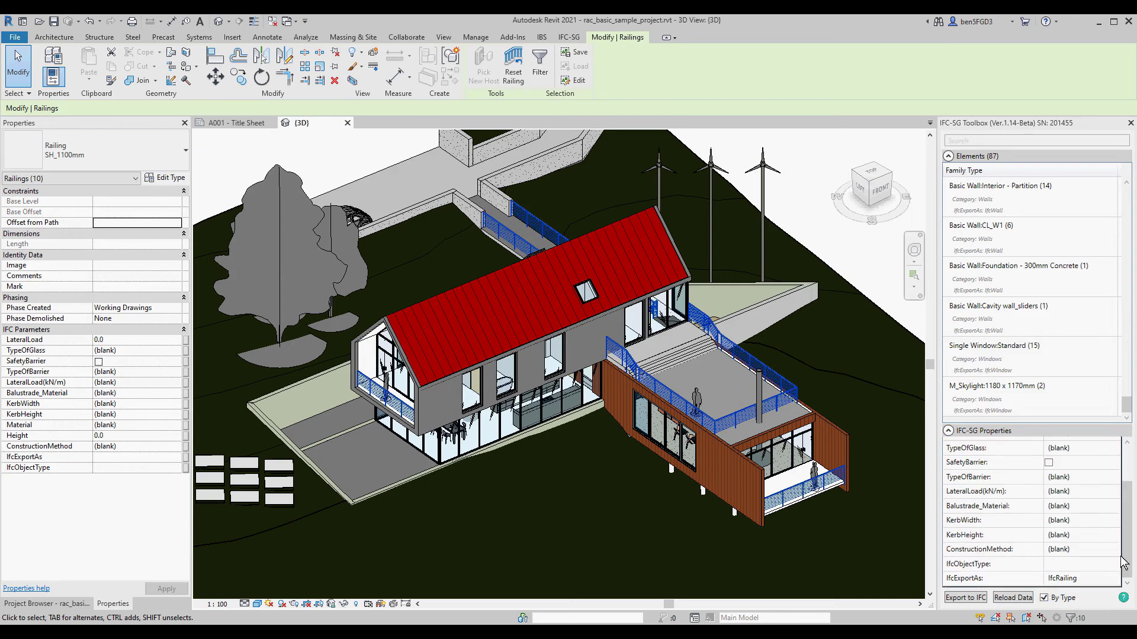
{"action": "left_click", "coordinate": [1049, 464]}
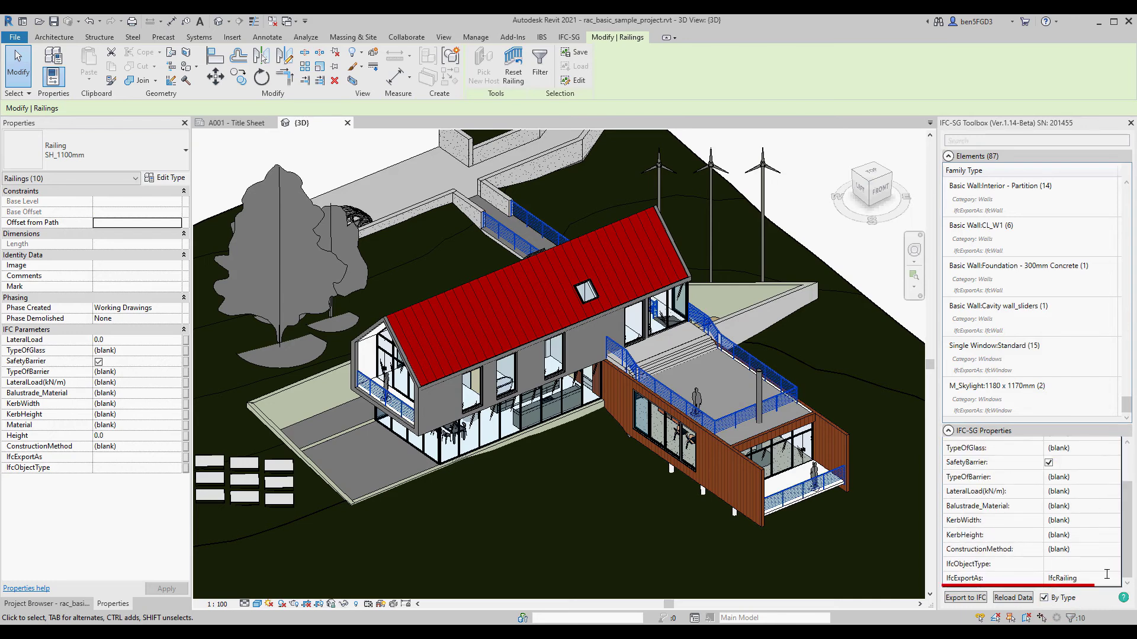
{"action": "double_click", "coordinate": [1073, 578]}
{"action": "type", "text": "rail"}
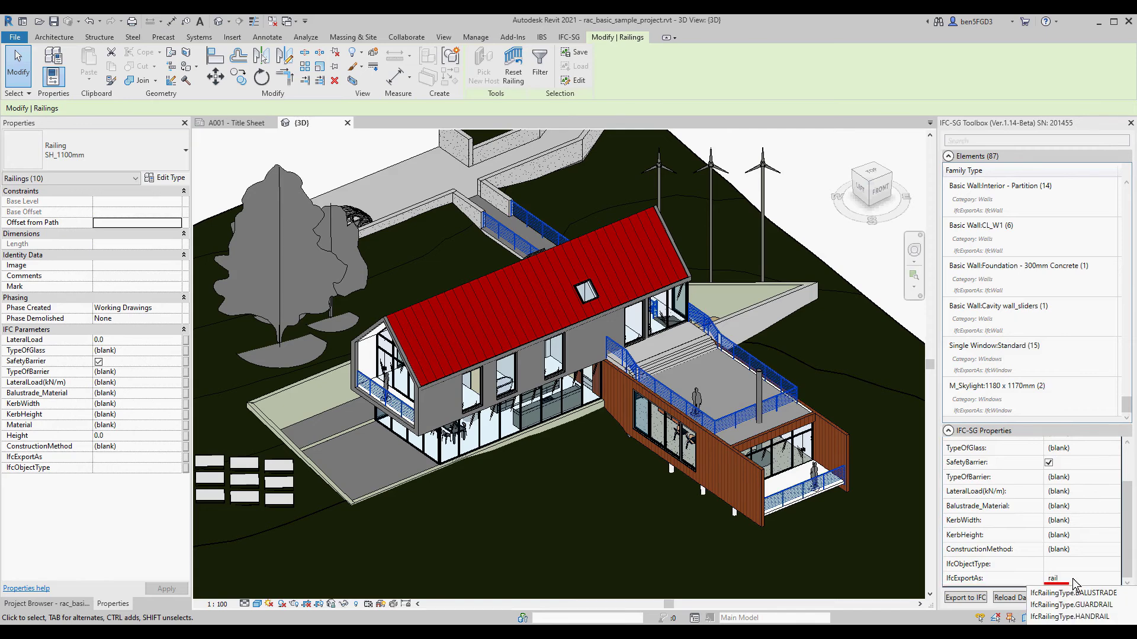
{"action": "left_click", "coordinate": [1105, 616]}
{"action": "key", "text": "Escape"}
Step: Set the SIP 202mm conc clad wall type's IfcExportAs to IfcWallType.SOLIDWALL
{"action": "left_click", "coordinate": [420, 432]}
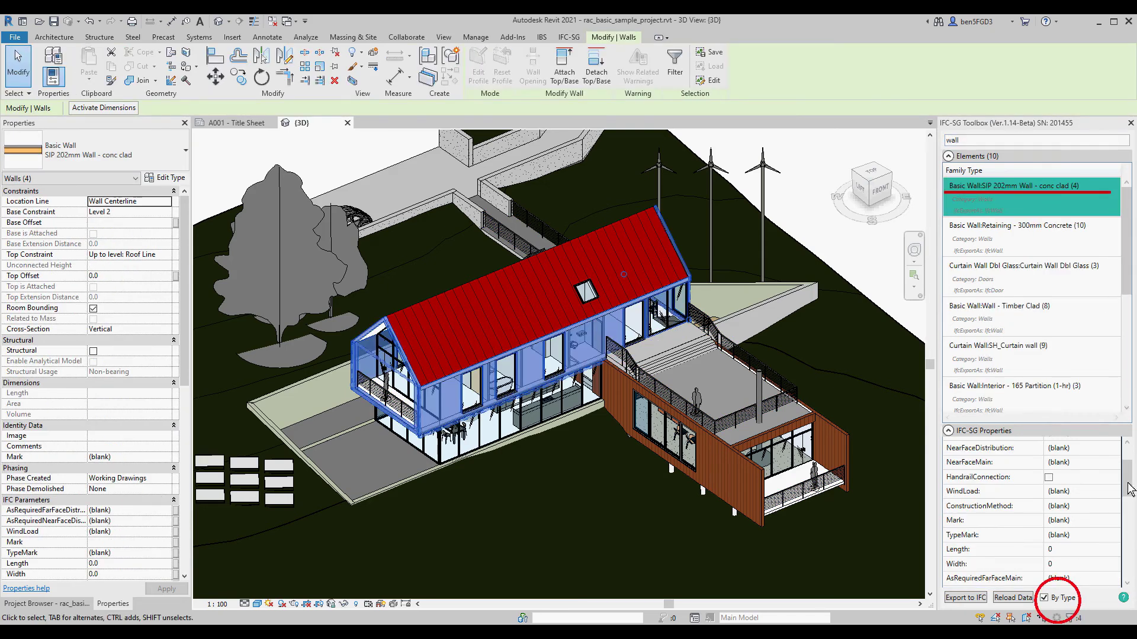
{"action": "left_click_drag", "start_coordinate": [1128, 479], "coordinate": [1126, 597]}
{"action": "left_click", "coordinate": [1002, 579]}
{"action": "type", "text": "w"}
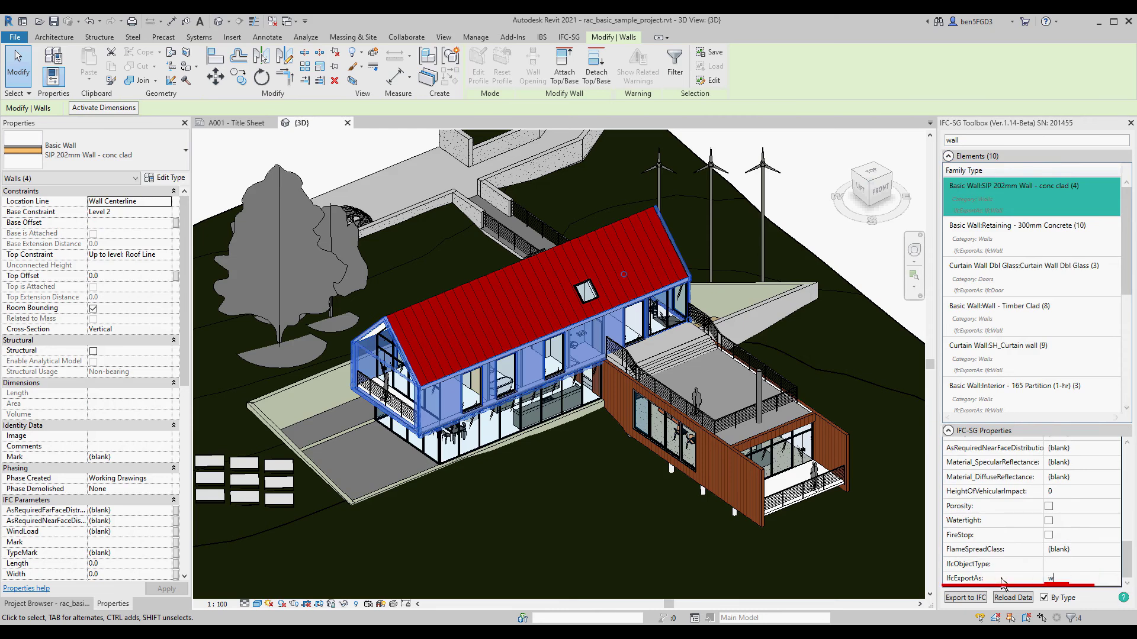
{"action": "type", "text": "all"}
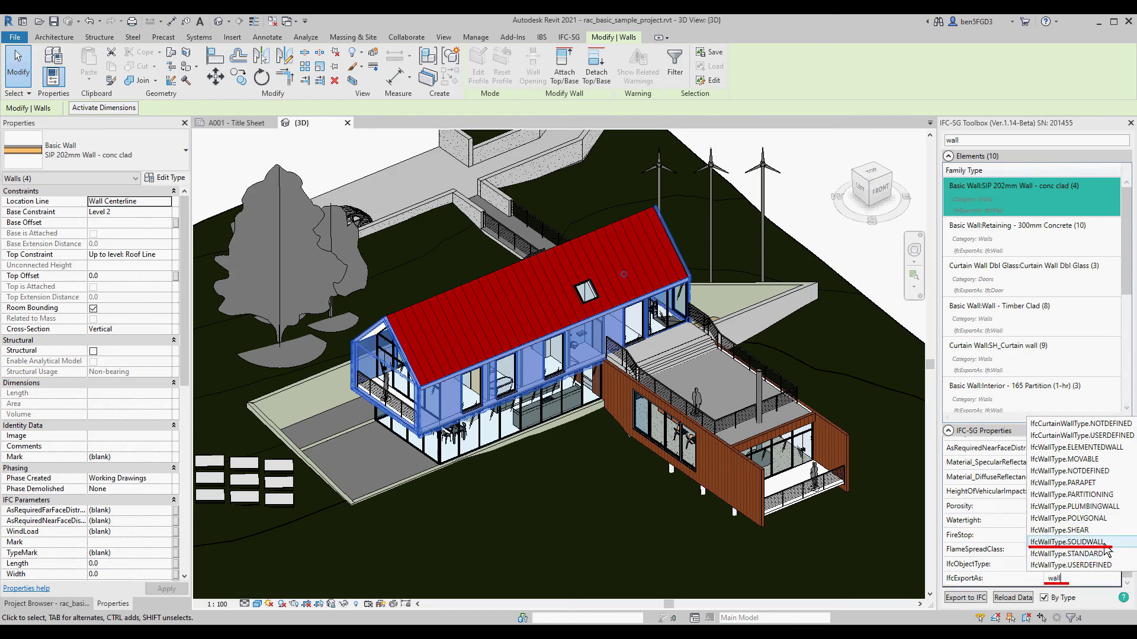
{"action": "left_click", "coordinate": [1104, 544]}
Step: Filter the list for 'roof', select the SG Metal Panels roof type and retype its IfcExportAs as 'roof'
{"action": "double_click", "coordinate": [977, 140]}
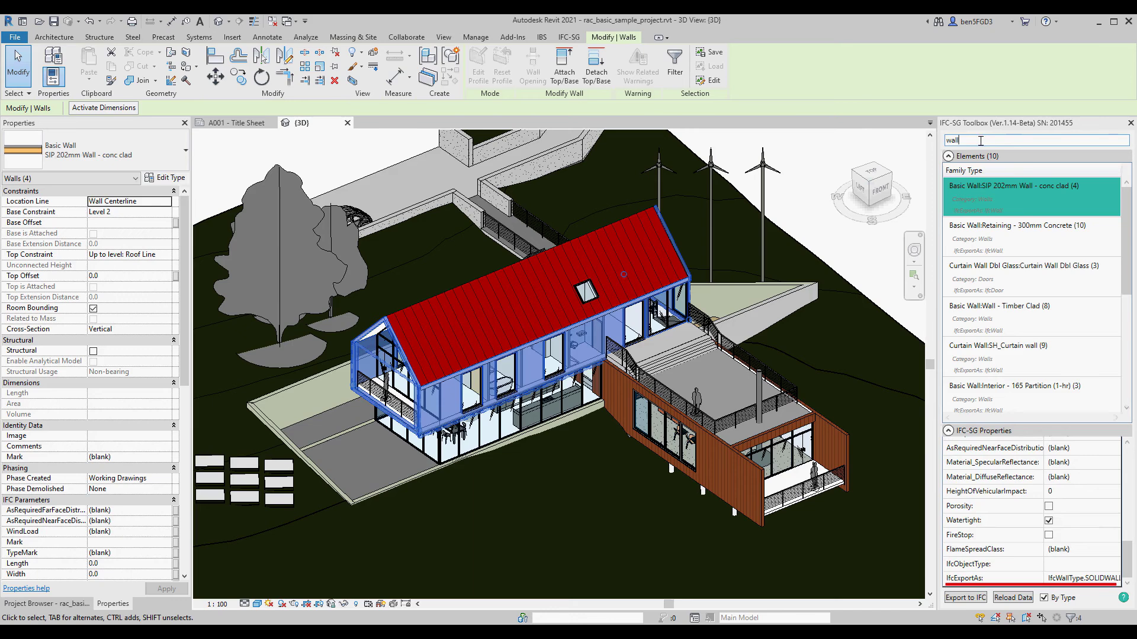
{"action": "type", "text": "roof"}
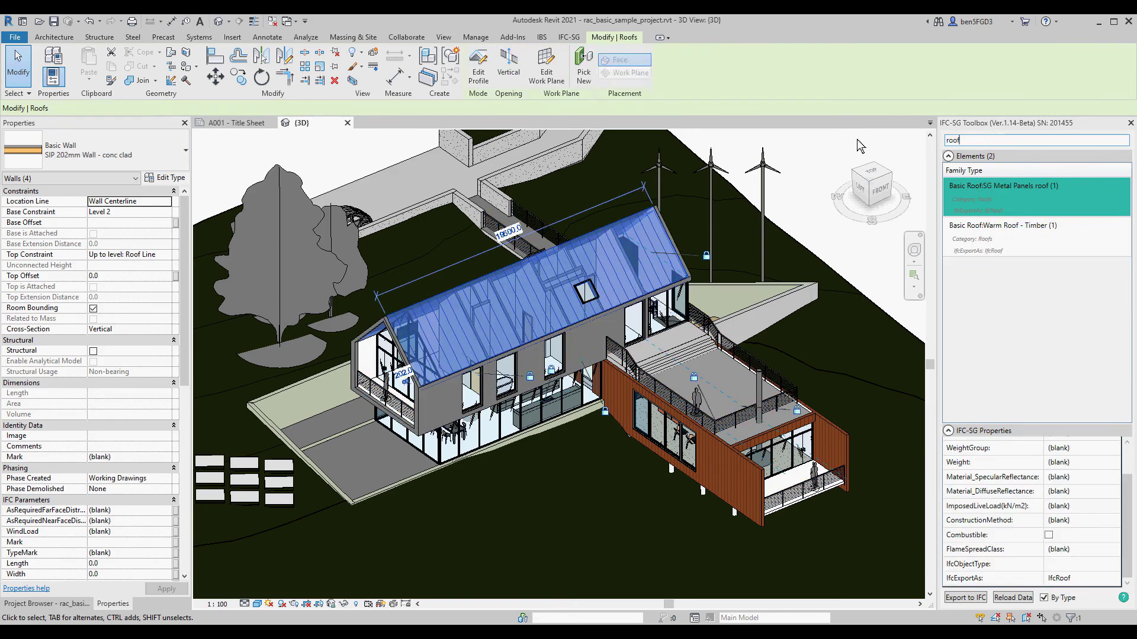
{"action": "left_click", "coordinate": [1043, 201]}
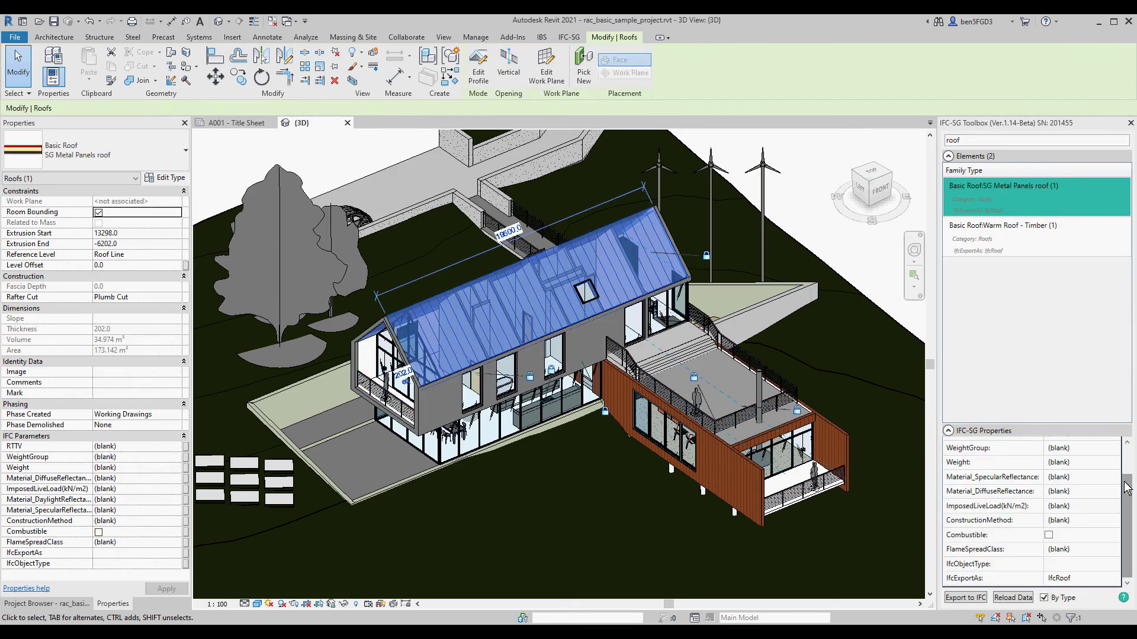
{"action": "double_click", "coordinate": [1089, 578]}
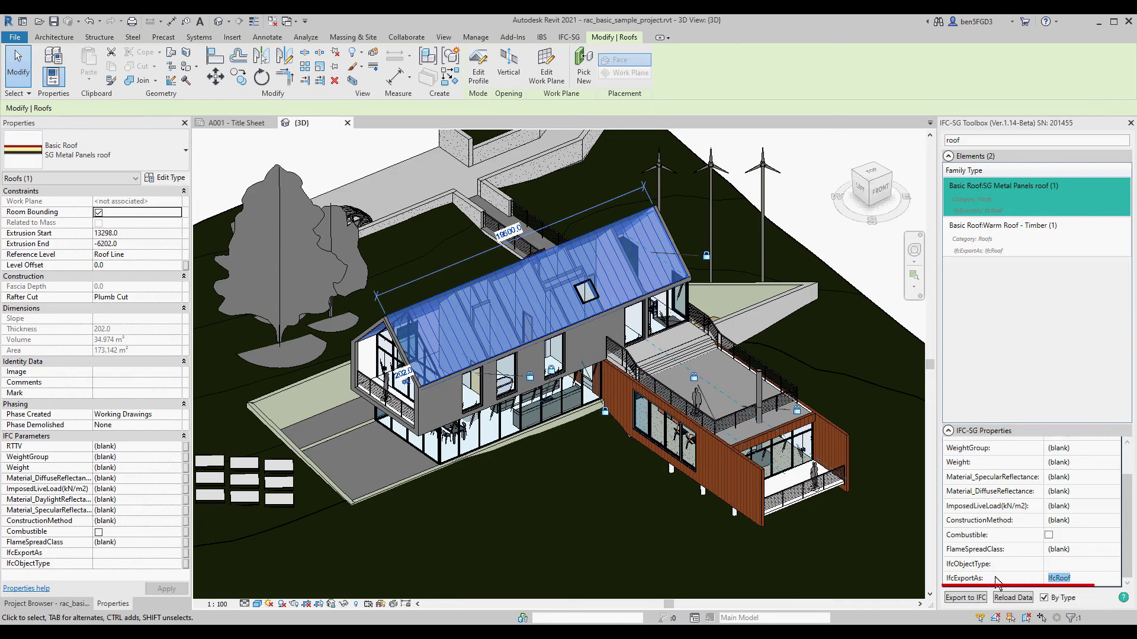
{"action": "key", "text": "BackSpace"}
{"action": "type", "text": "roof"}
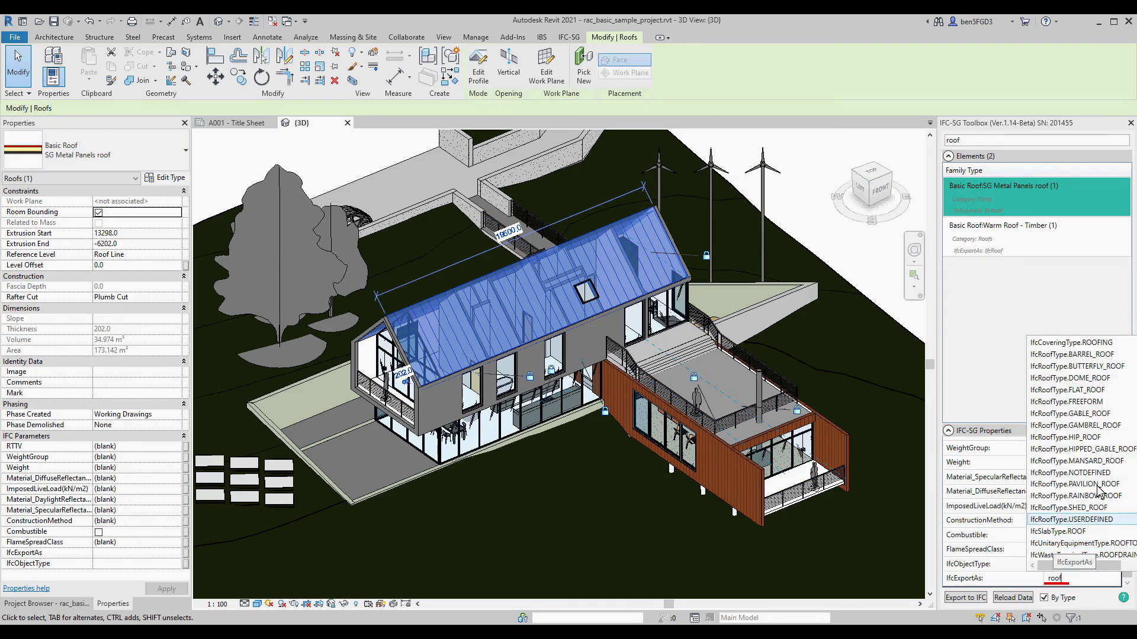
{"action": "left_click", "coordinate": [1108, 418]}
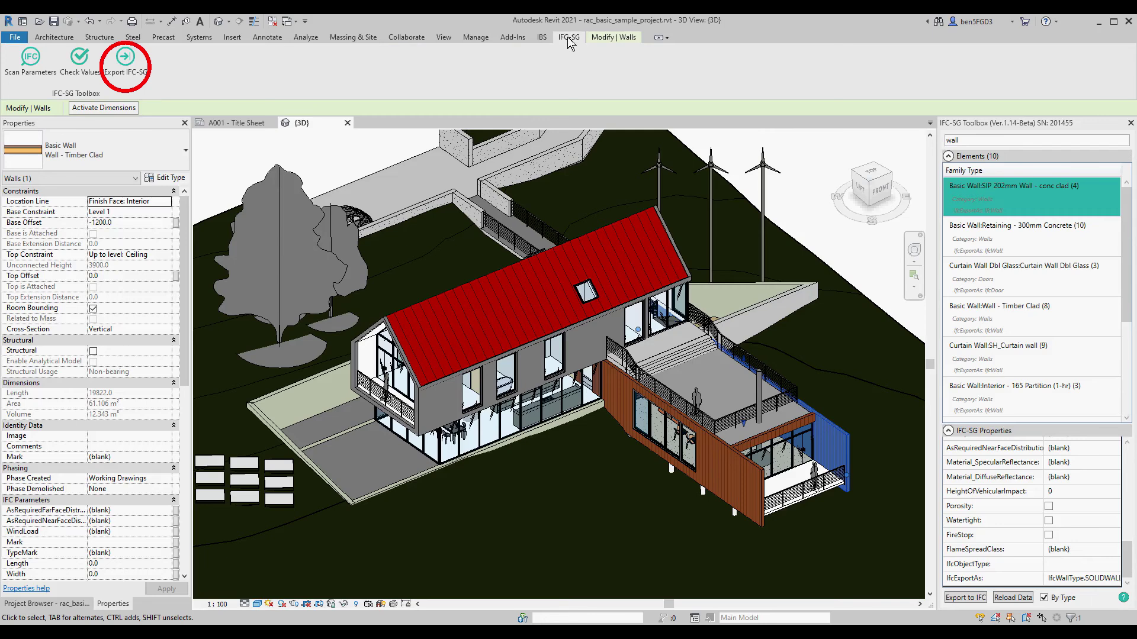
Step: Start the IFC4 Reference View export using the SGPset_IFC SG_CONSOLIDATED_B2 property set file
{"action": "left_click", "coordinate": [125, 57]}
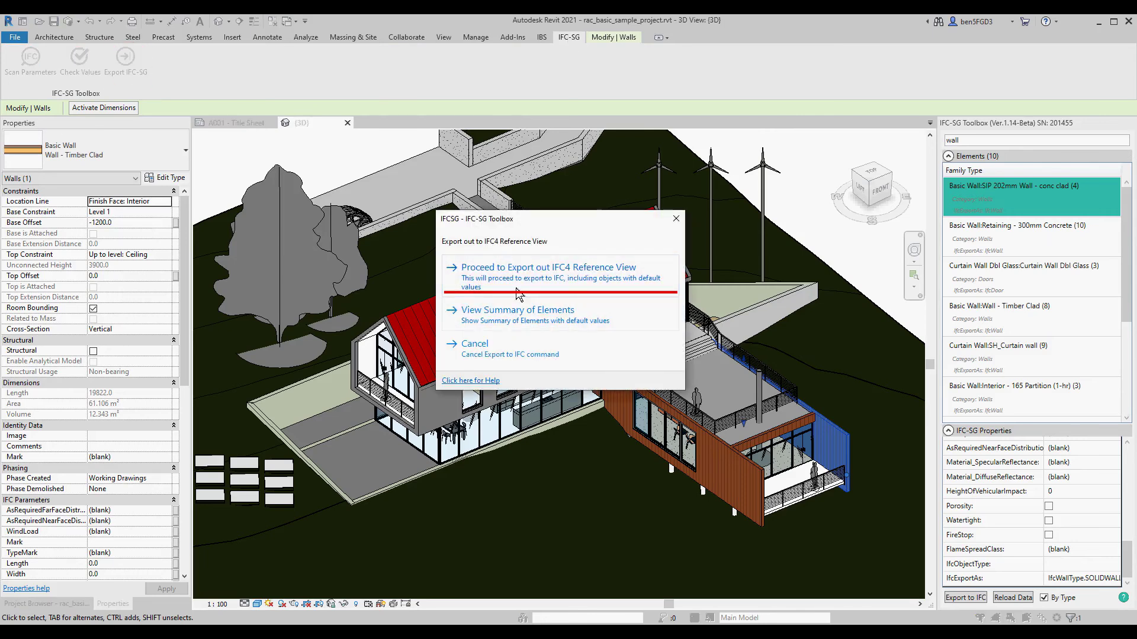
{"action": "left_click", "coordinate": [519, 285]}
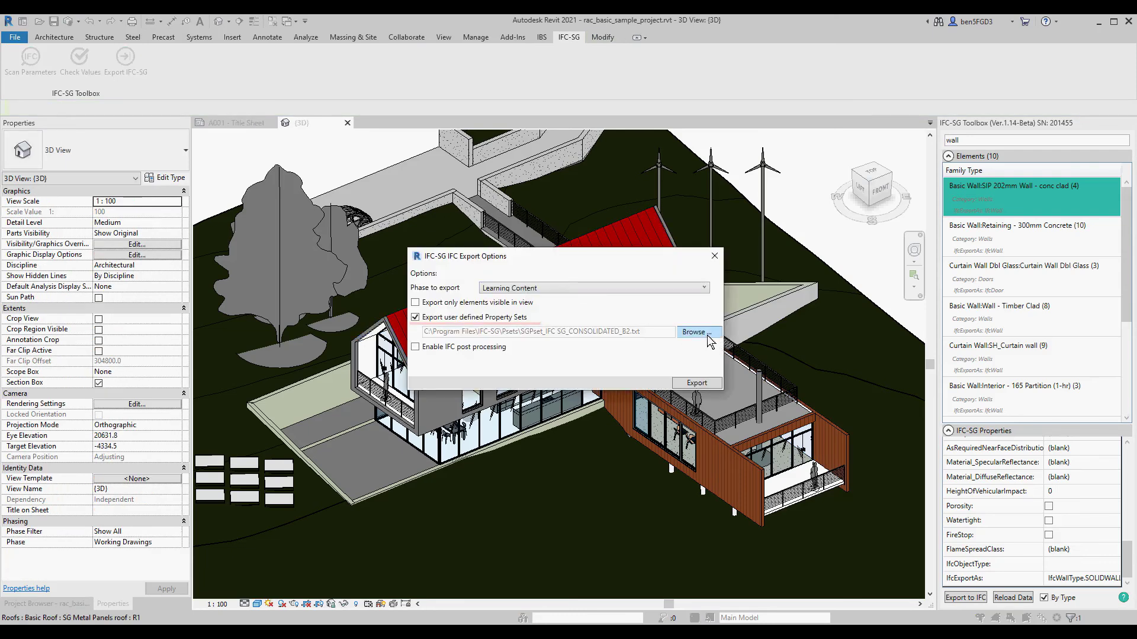
{"action": "left_click", "coordinate": [707, 334]}
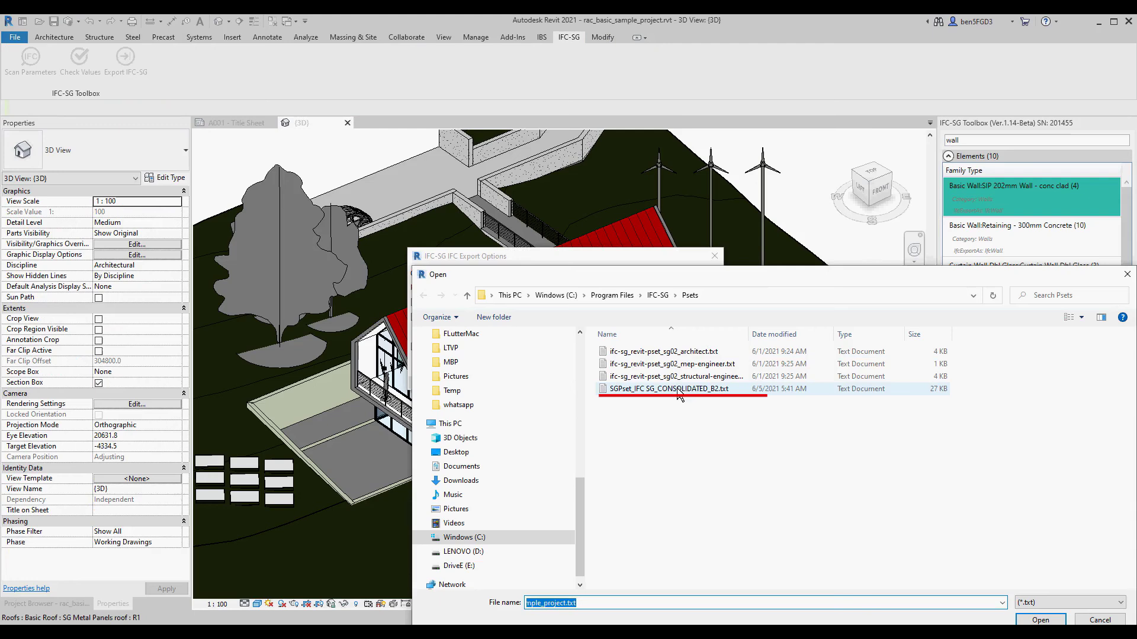
{"action": "left_click", "coordinate": [678, 391]}
{"action": "left_click", "coordinate": [1048, 621]}
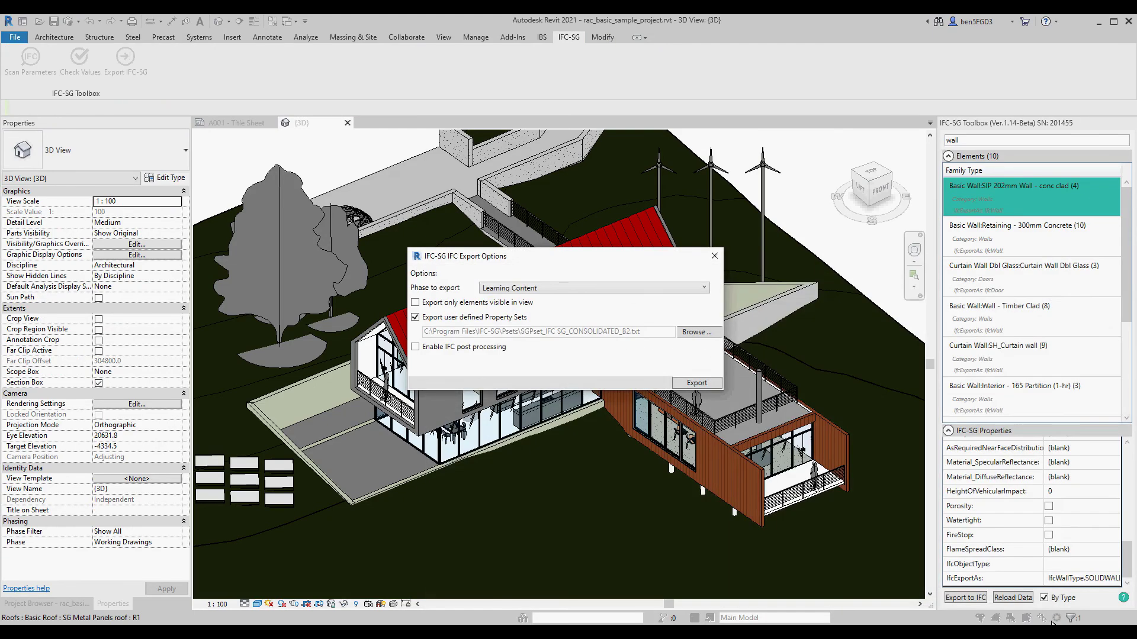
Step: Enable post processing, run the export and open rac_basic_sample_project.ifc in BIMvision
{"action": "left_click", "coordinate": [430, 350]}
{"action": "left_click", "coordinate": [697, 383]}
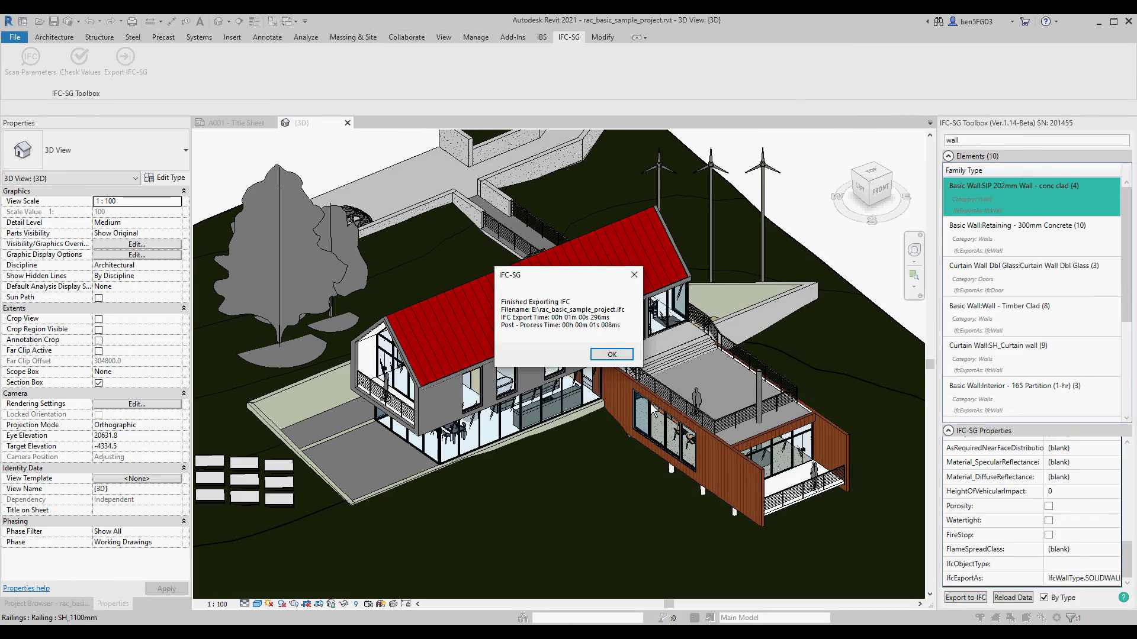
{"action": "left_click", "coordinate": [623, 355]}
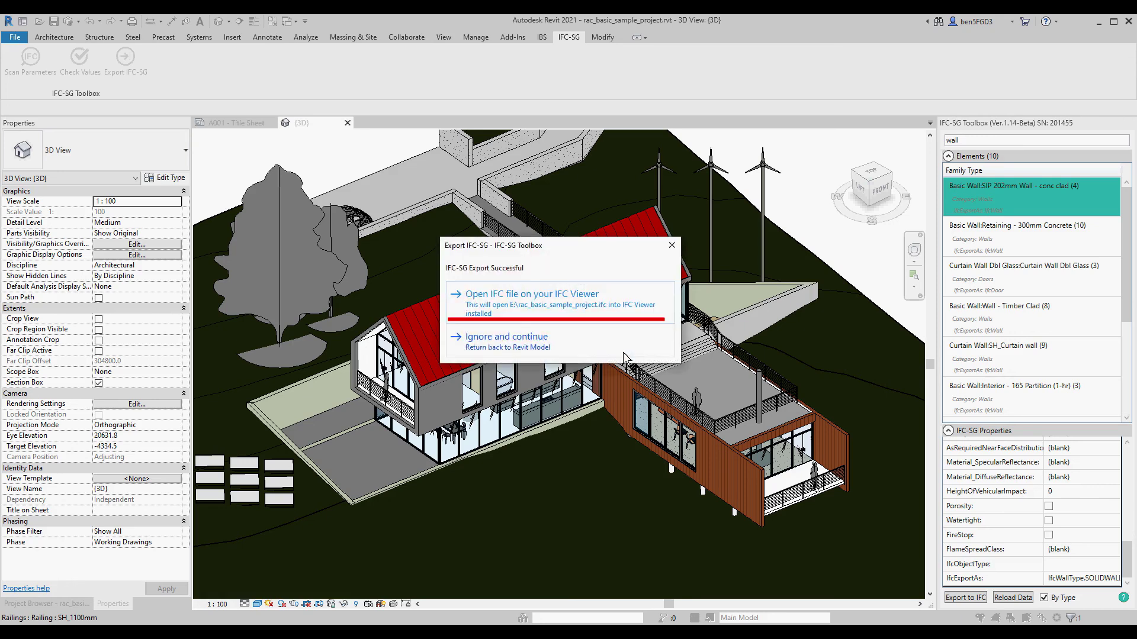
{"action": "left_click", "coordinate": [575, 308]}
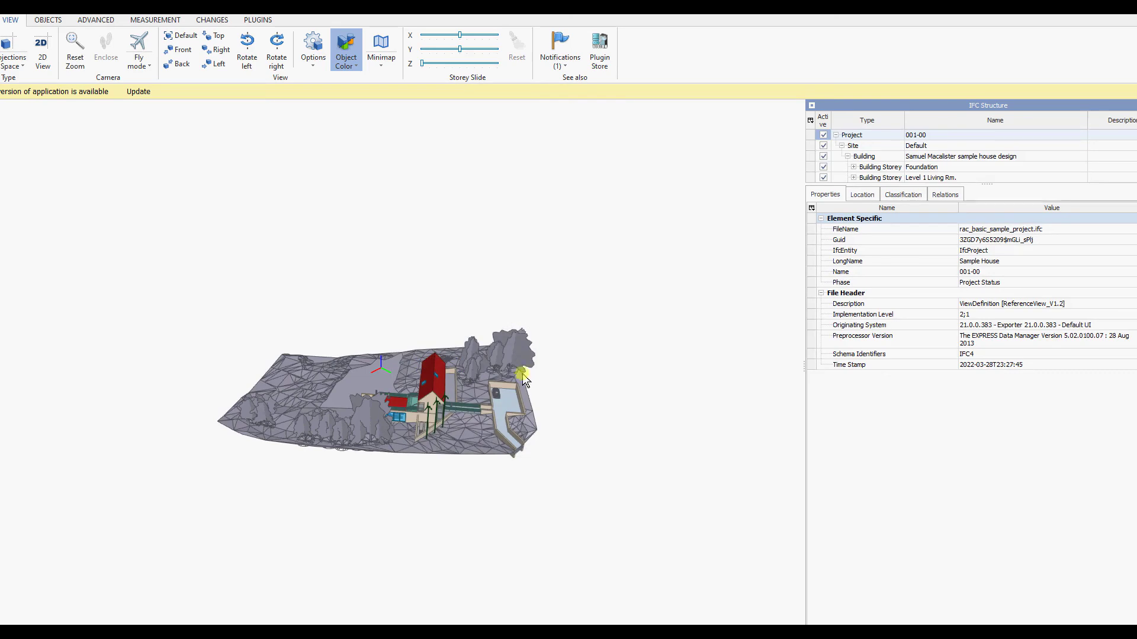
Step: Orbit and zoom to the house and inspect the retaining wall's PredefinedType PARAPET in Properties
{"action": "left_click_drag", "start_coordinate": [524, 379], "coordinate": [218, 382]}
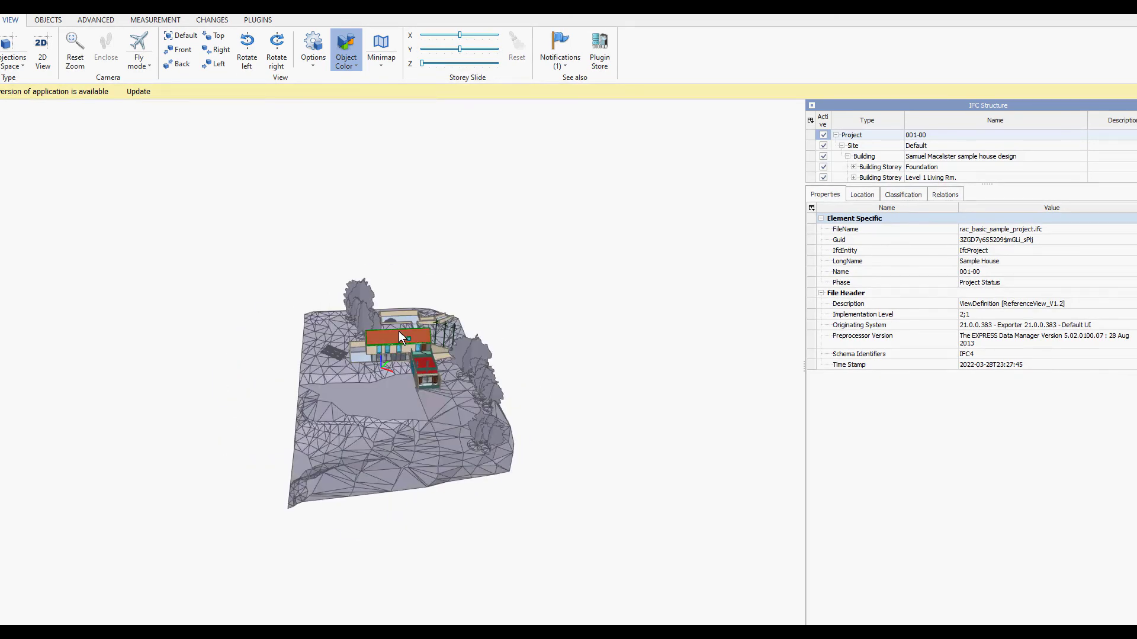
{"action": "scroll", "coordinate": [399, 331], "scroll_direction": "up", "scroll_amount": 8}
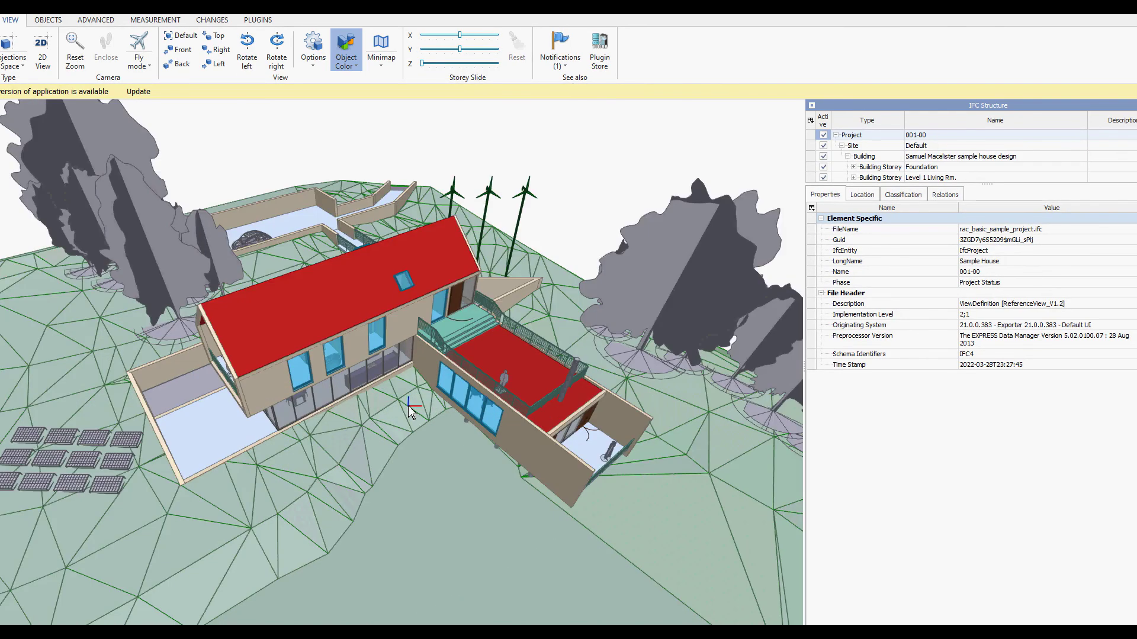
{"action": "left_click", "coordinate": [369, 214]}
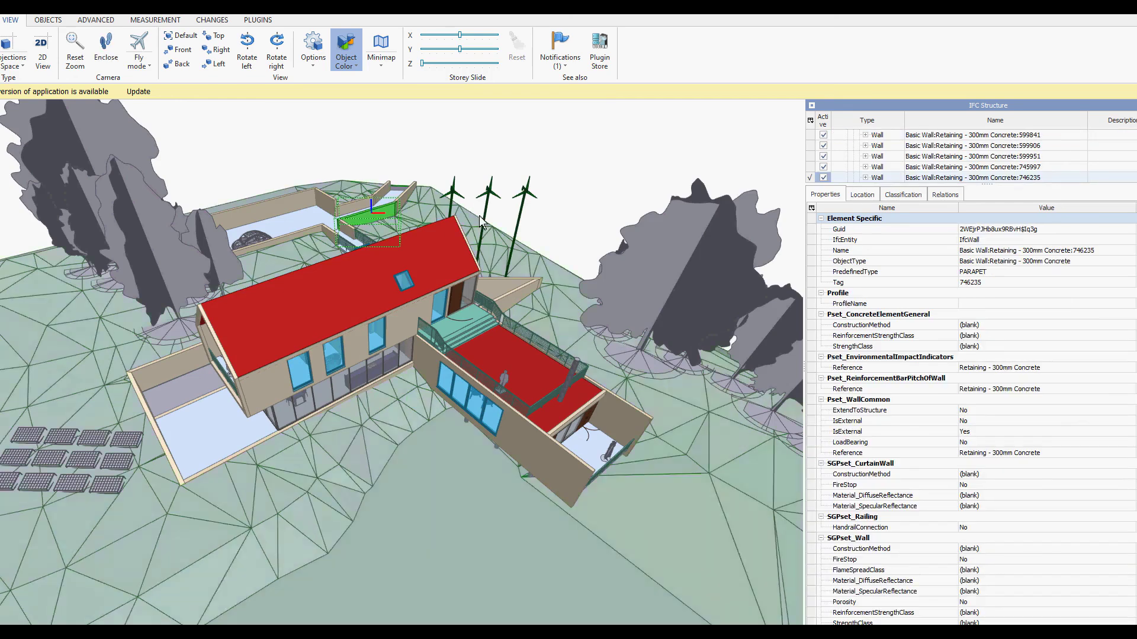
{"action": "left_click", "coordinate": [1006, 273]}
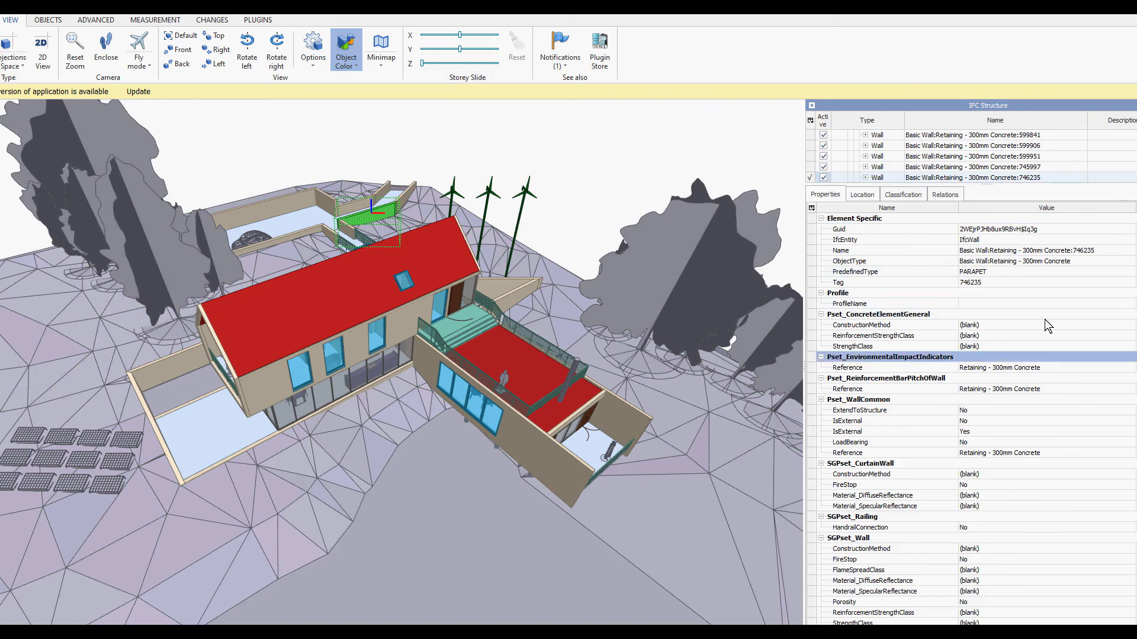
{"action": "scroll", "coordinate": [1045, 323], "scroll_direction": "down", "scroll_amount": 1}
{"action": "scroll", "coordinate": [1045, 324], "scroll_direction": "down", "scroll_amount": 2}
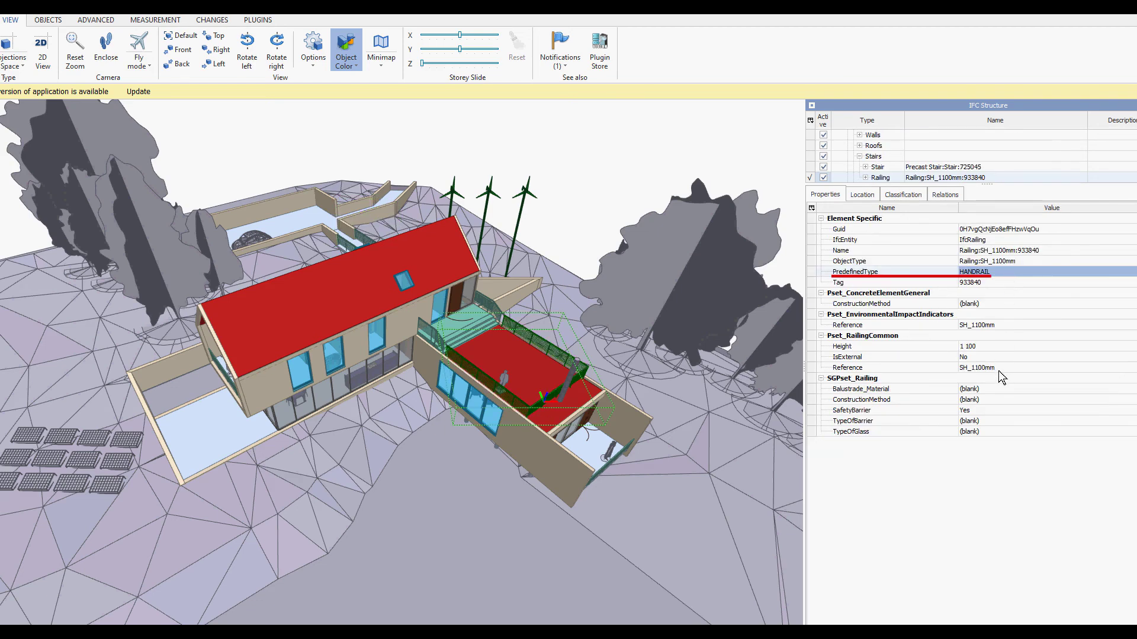
Step: Check the railing's 1 100 height, the SIP 202mm wall's SOLIDWALL type, and the 425mm slab's SGPset_Slab rows
{"action": "left_click", "coordinate": [1012, 348]}
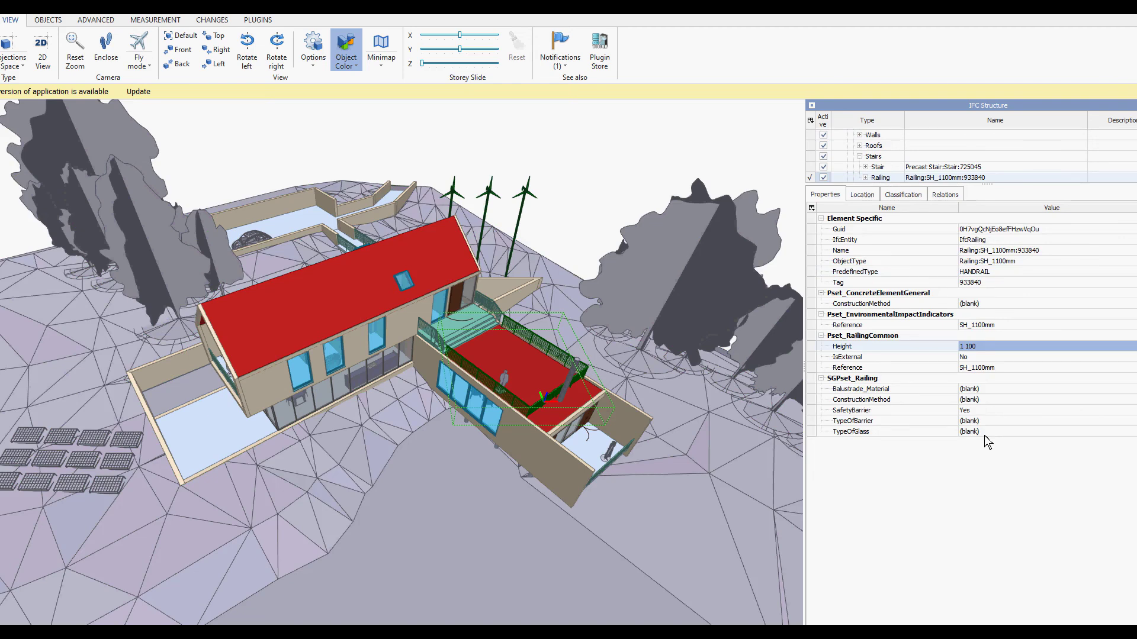
{"action": "left_click", "coordinate": [254, 385]}
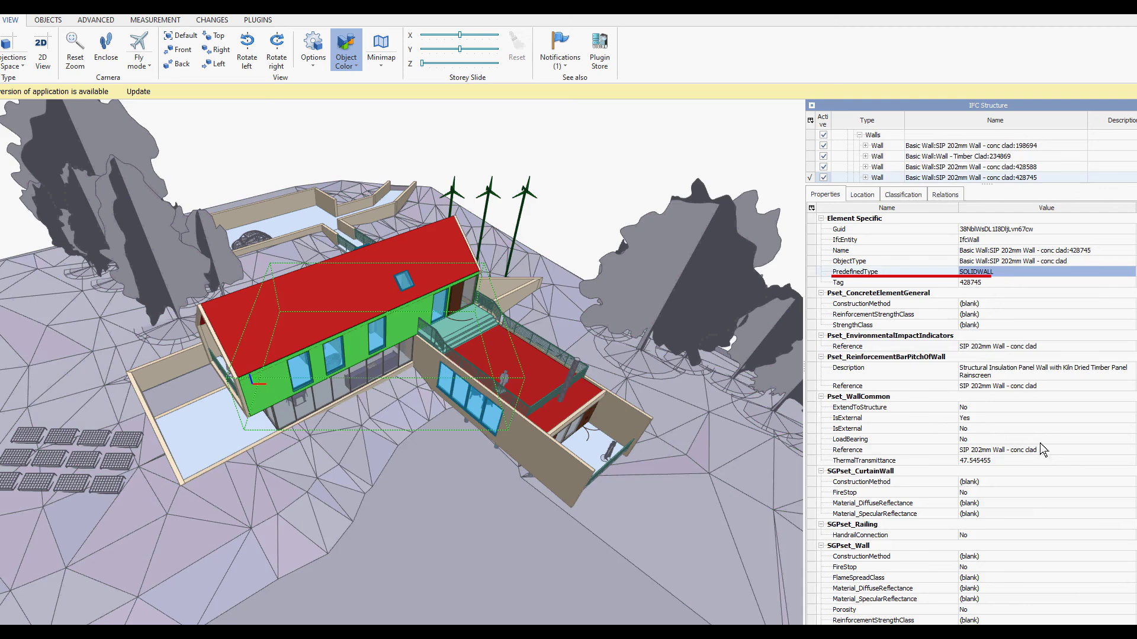
{"action": "scroll", "coordinate": [1060, 462], "scroll_direction": "down", "scroll_amount": 3}
{"action": "left_click", "coordinate": [195, 432]}
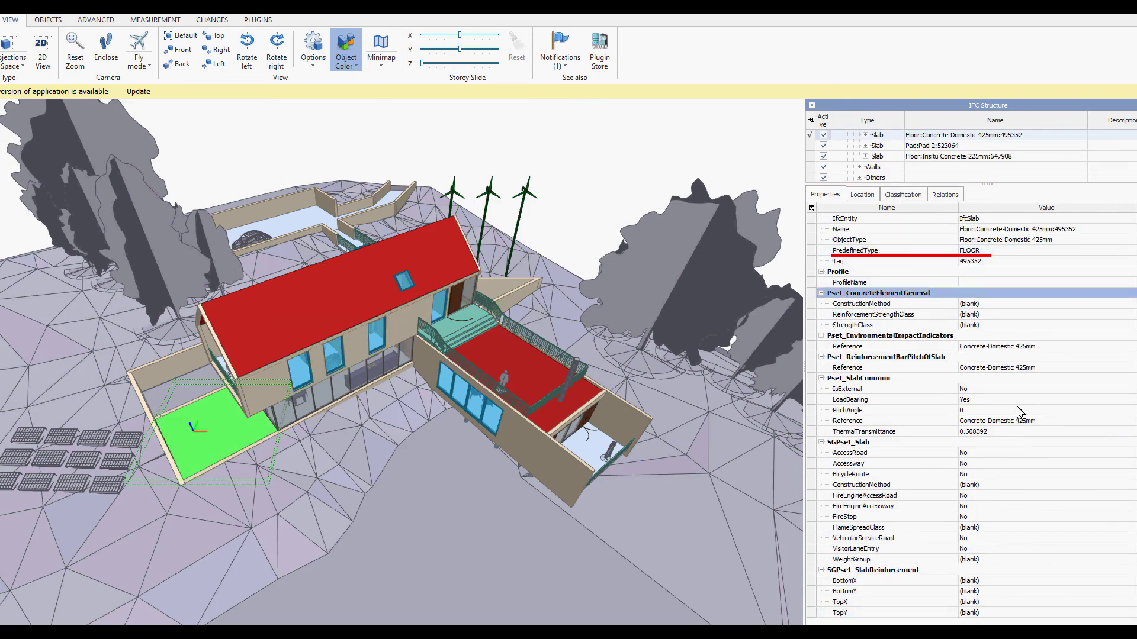
{"action": "key", "text": "Down"}
{"action": "key", "text": "Down"}
{"action": "key", "text": "Down"}
{"action": "key", "text": "Down"}
{"action": "key", "text": "Down"}
{"action": "key", "text": "Down"}
{"action": "key", "text": "Down"}
{"action": "key", "text": "Down"}
{"action": "key", "text": "Down"}
{"action": "key", "text": "Down"}
{"action": "key", "text": "Down"}
{"action": "key", "text": "Down"}
{"action": "key", "text": "Down"}
{"action": "key", "text": "Down"}
{"action": "key", "text": "Down"}
{"action": "key", "text": "Down"}
{"action": "key", "text": "Down"}
{"action": "key", "text": "Down"}
{"action": "key", "text": "Down"}
{"action": "key", "text": "Down"}
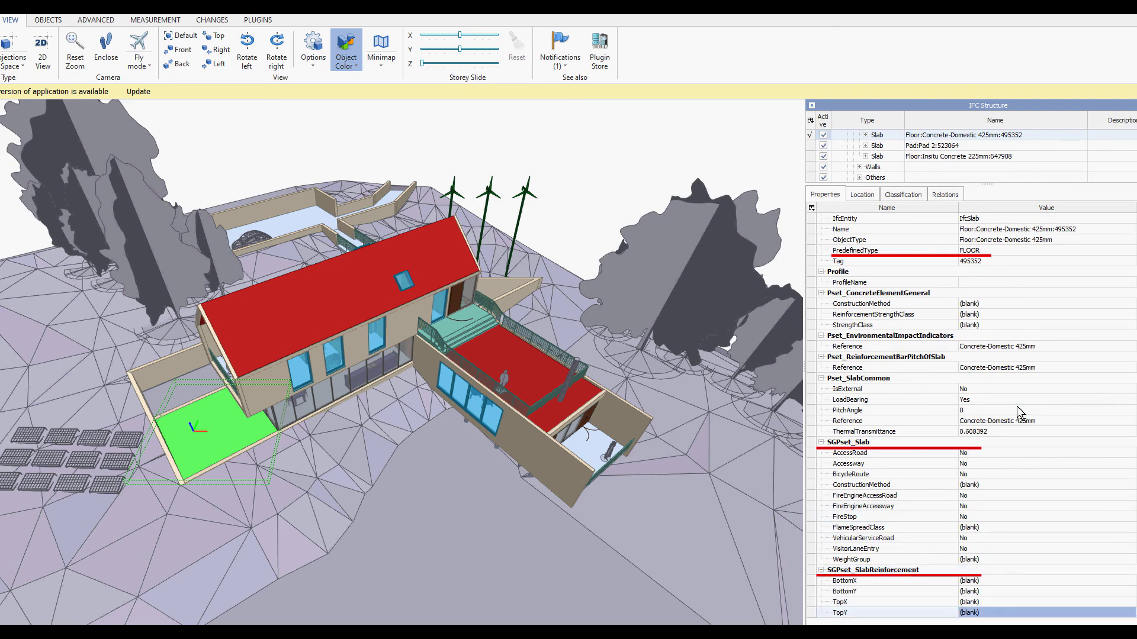